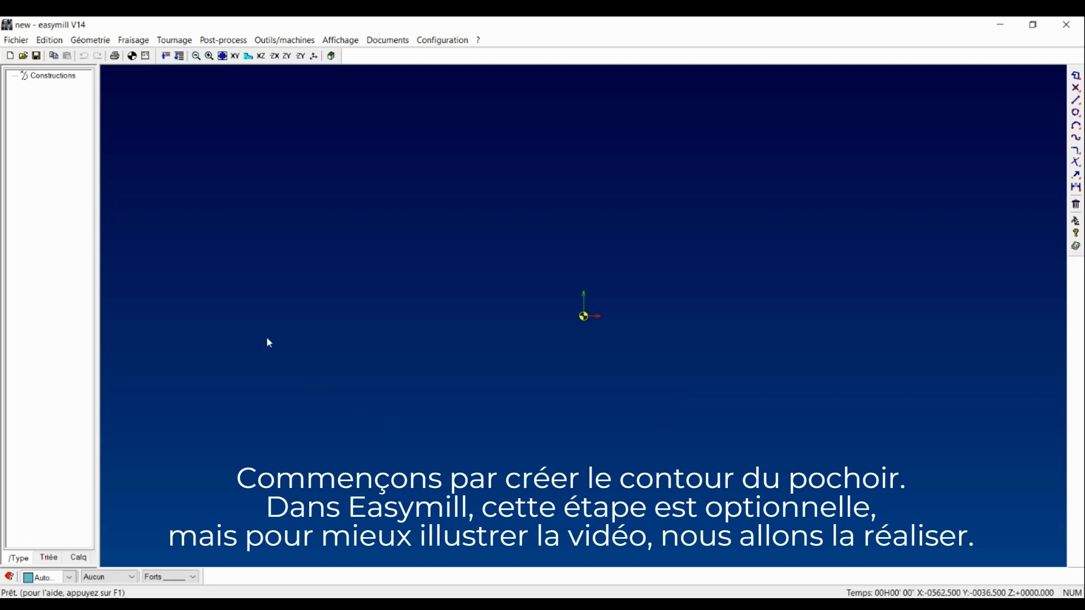
# Create a rectangular milling contour 40 high and 120 long, with rounded corners and a depth.
pyautogui.click(131, 41)
pyautogui.click(176, 118)
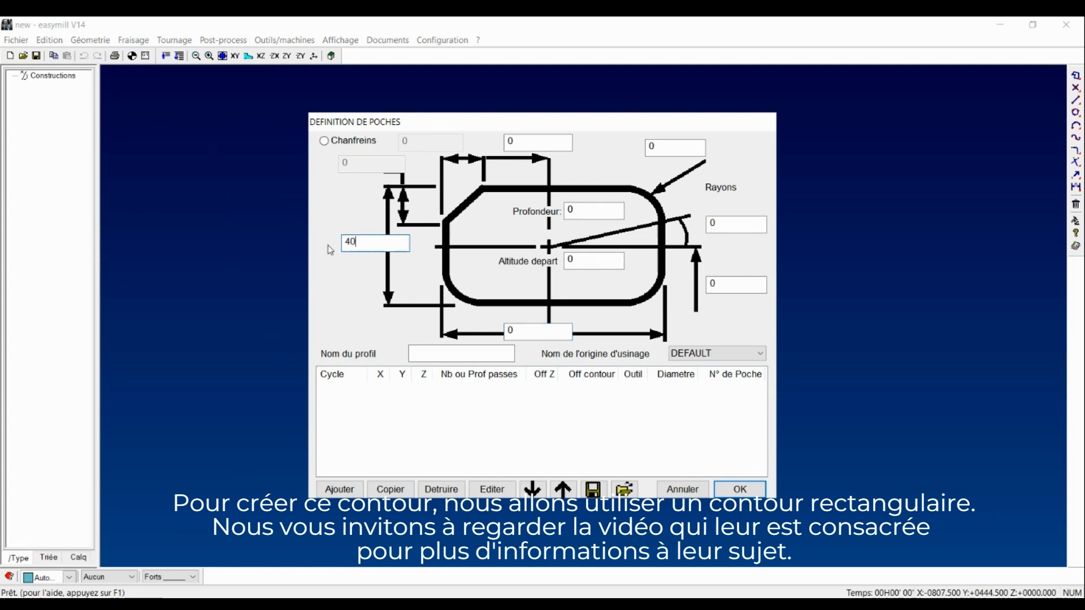
pyautogui.press('Tab')
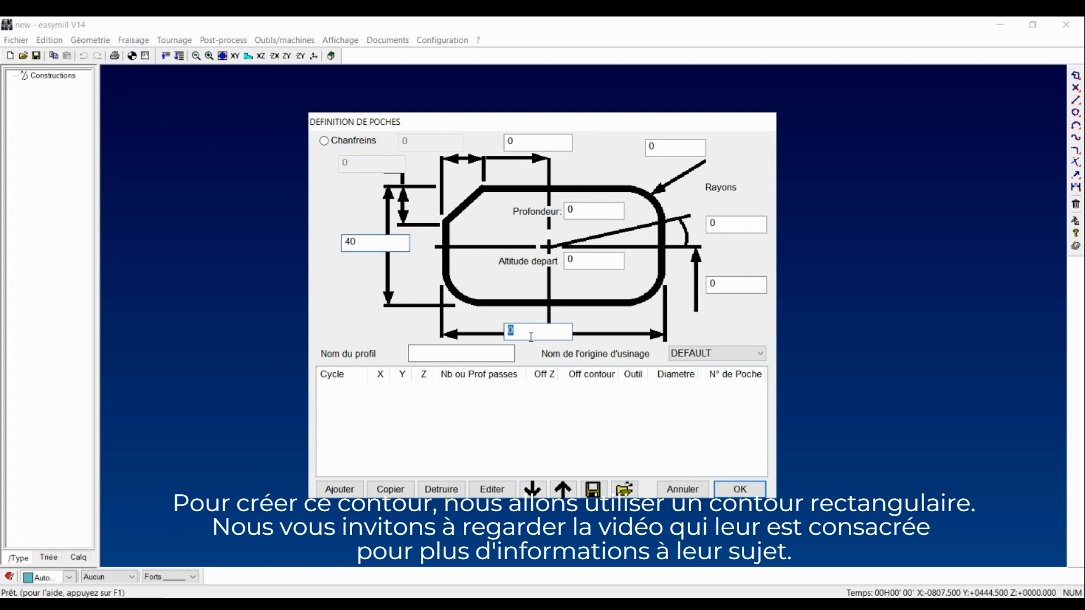
pyautogui.write('12')
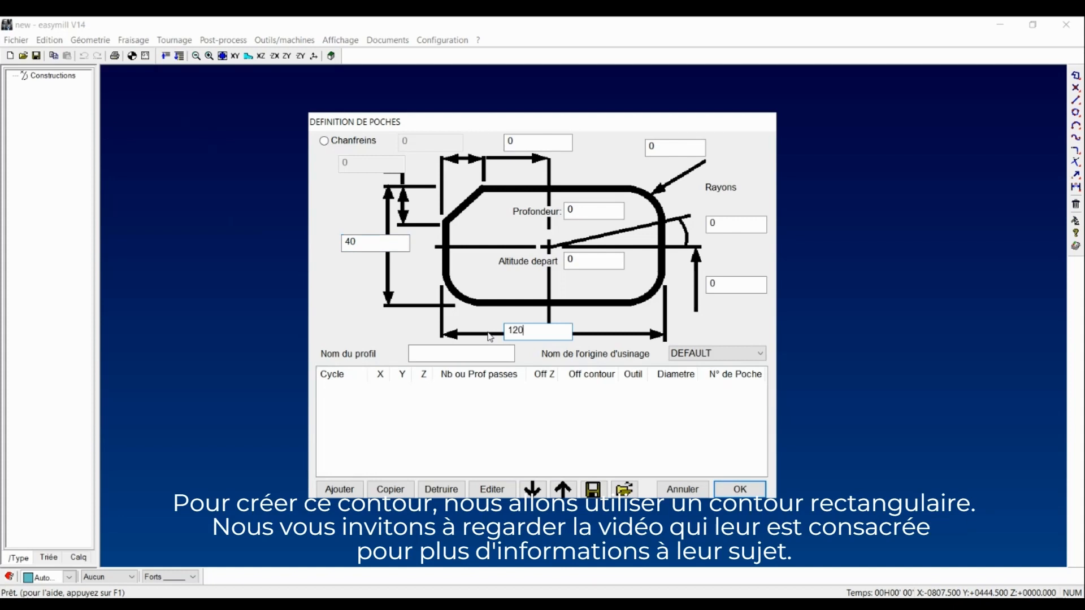
pyautogui.press('Tab')
pyautogui.write('5')
pyautogui.press('Tab')
pyautogui.press('Tab')
pyautogui.press('Return')
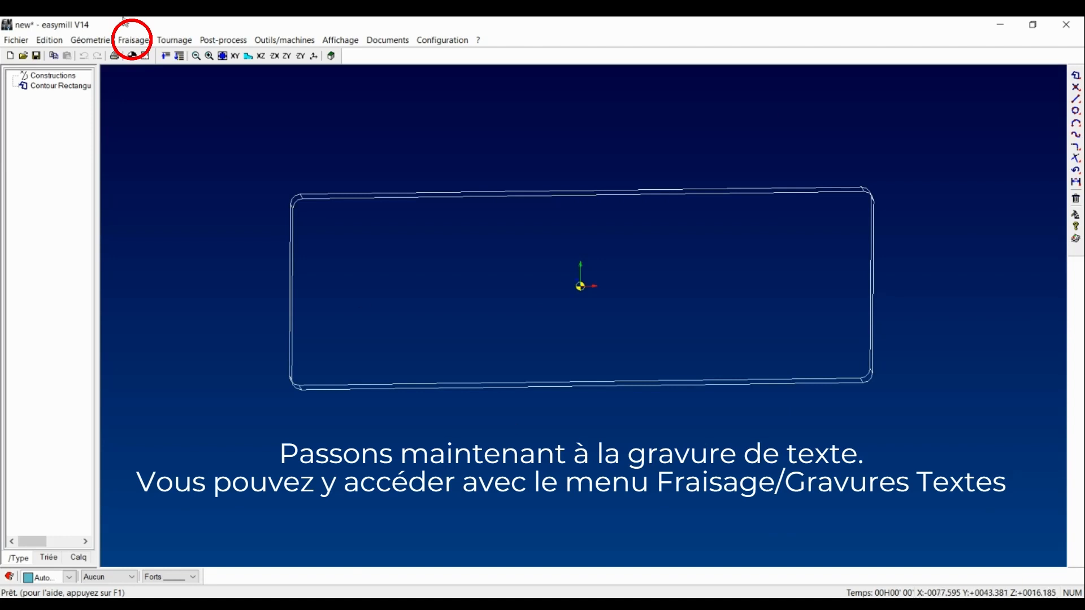
# Start a text engraving with spaced characters A to M, N to Z and 0 to 9 on three lines, and set its depth to 0.1.
pyautogui.click(130, 40)
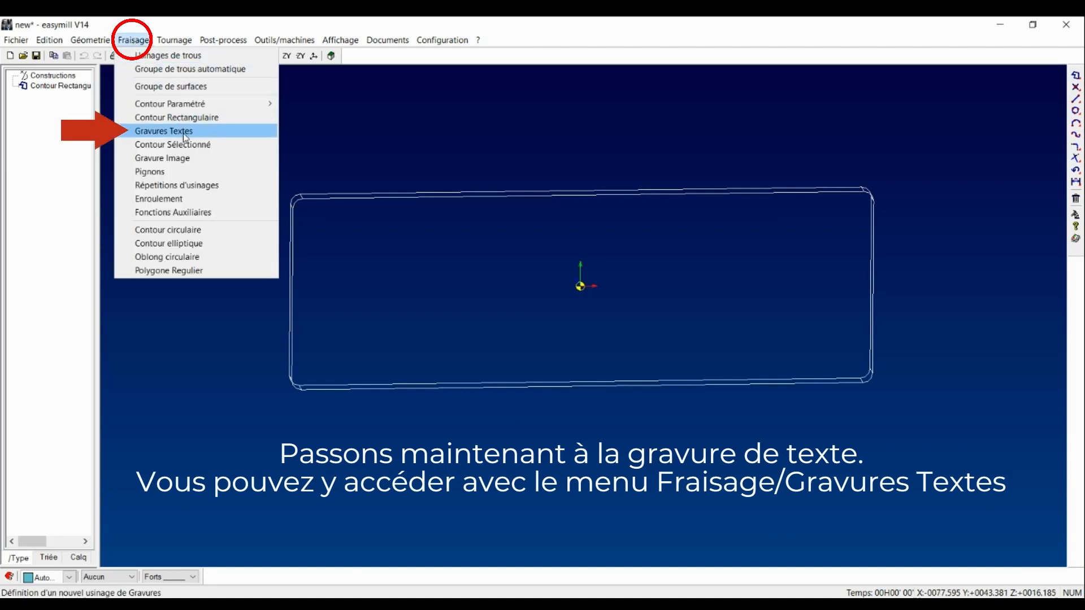
pyautogui.click(187, 133)
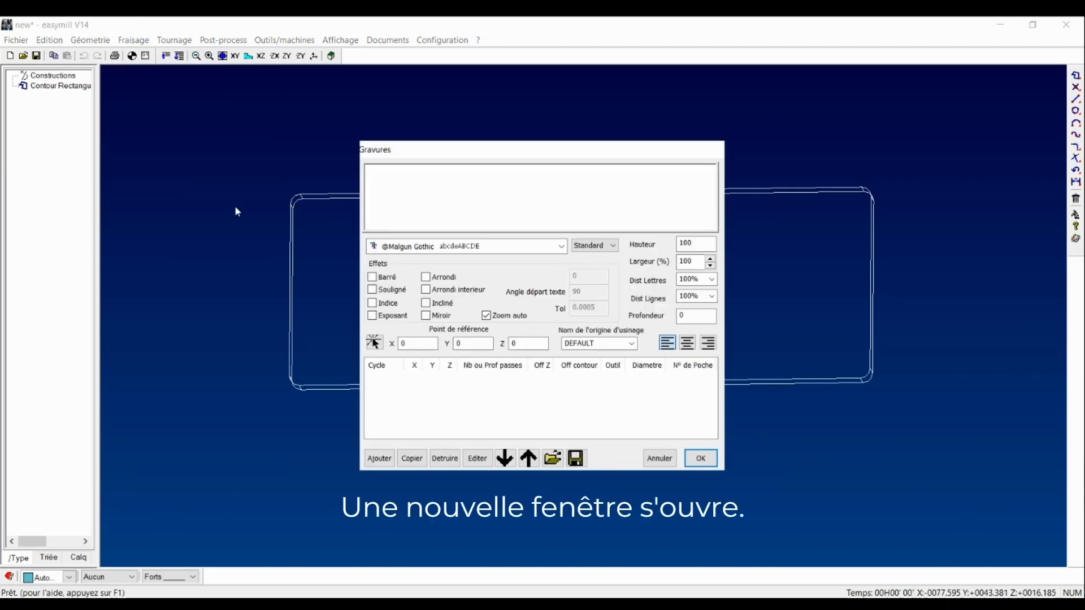
pyautogui.write('ABCDEFGH')
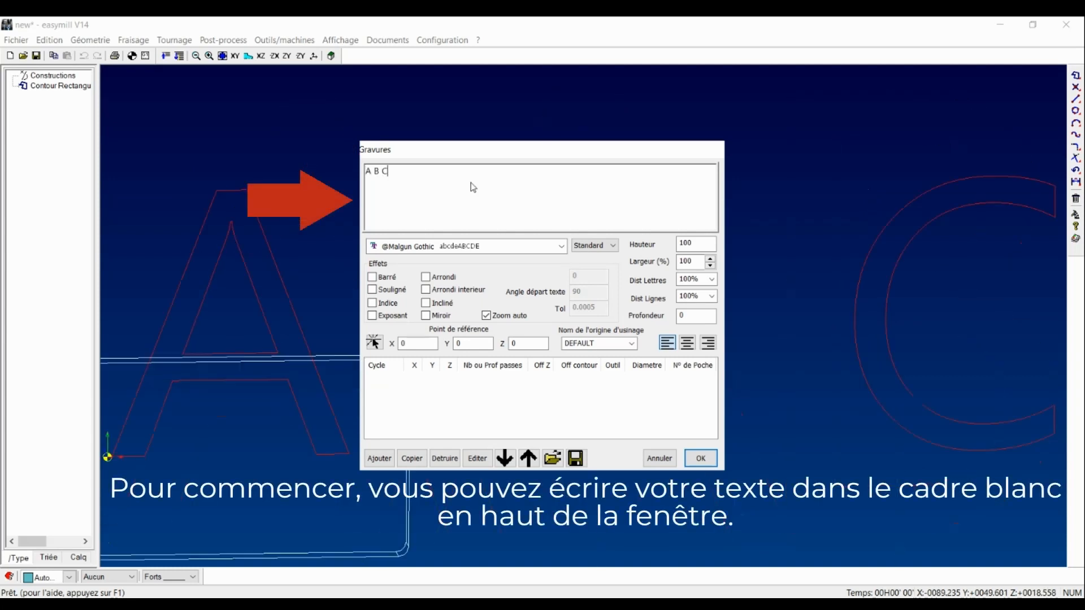
pyautogui.write('IJKLM')
pyautogui.press('Return')
pyautogui.write('NOPQRSTUVWX')
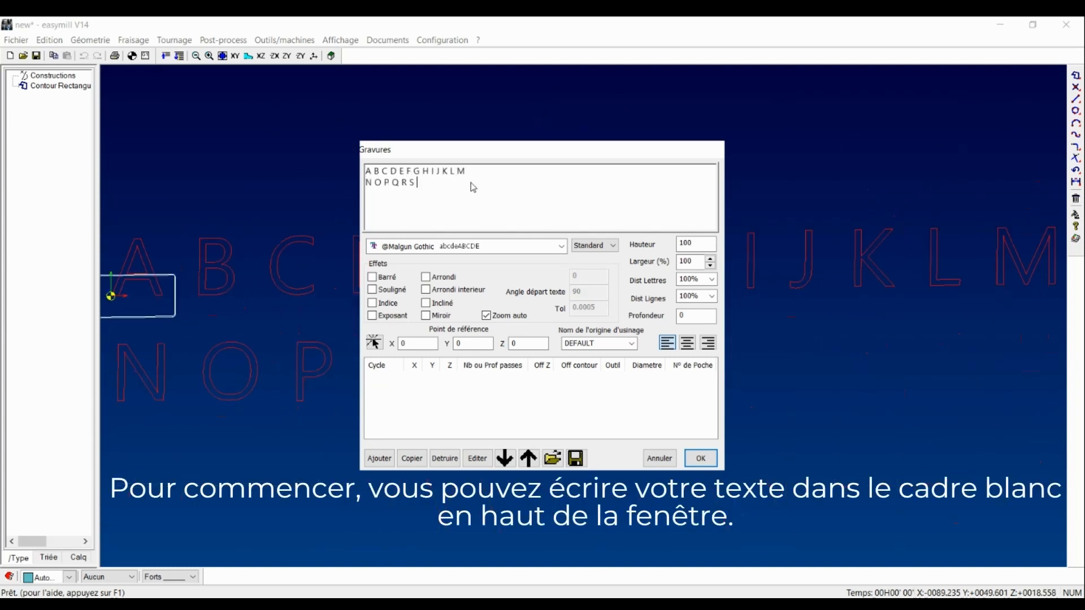
pyautogui.write('YZ')
pyautogui.press('Return')
pyautogui.write('0')
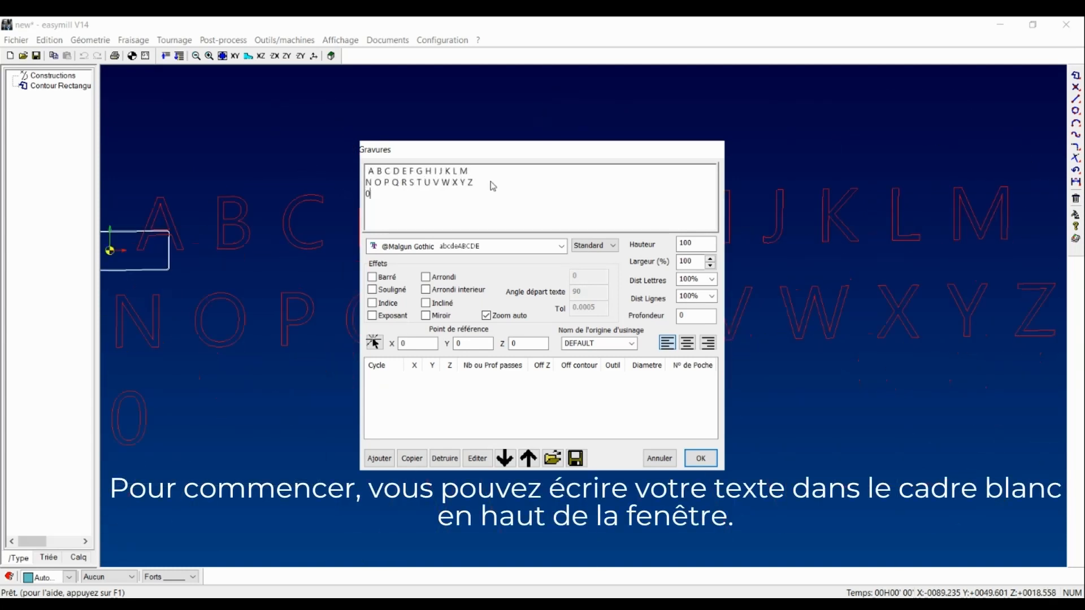
pyautogui.write('123456789')
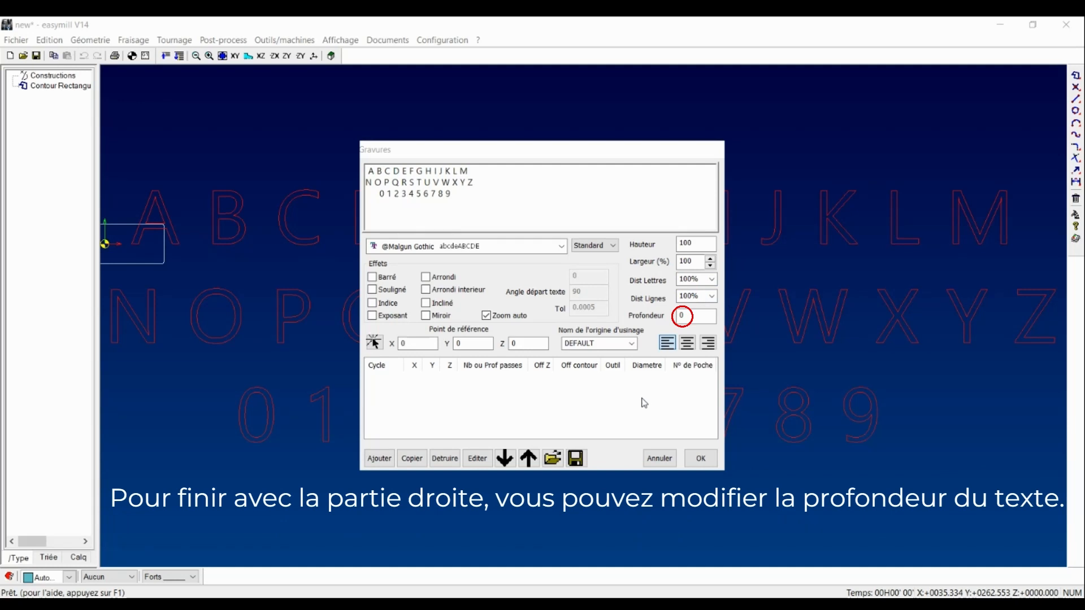
pyautogui.click(695, 315)
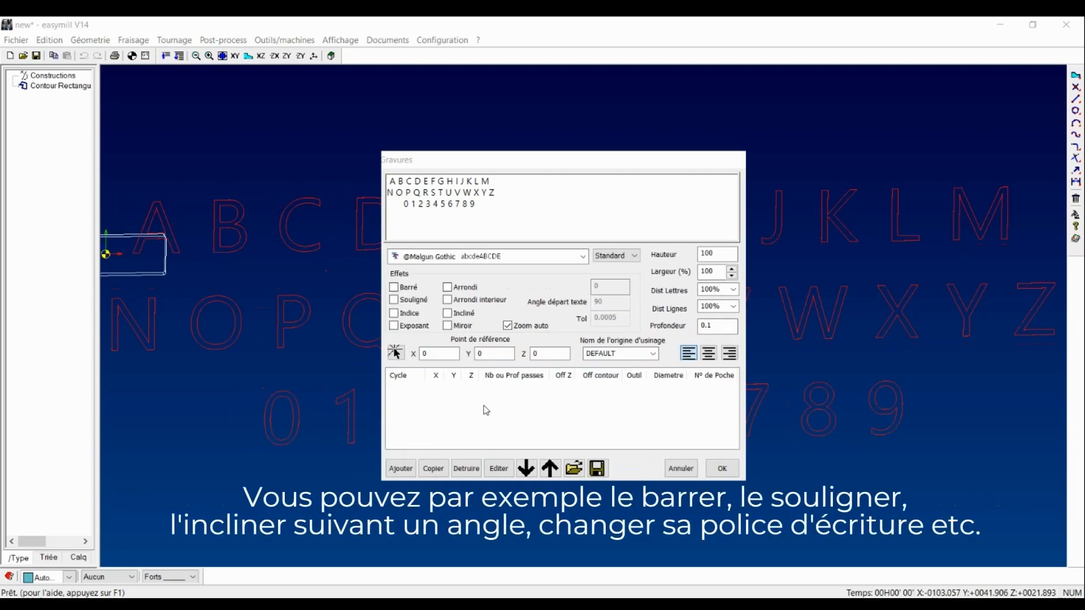
# Try the strikethrough, underline, subscript, superscript and slanted effects on the engraving text, clearing each one.
pyautogui.click(395, 290)
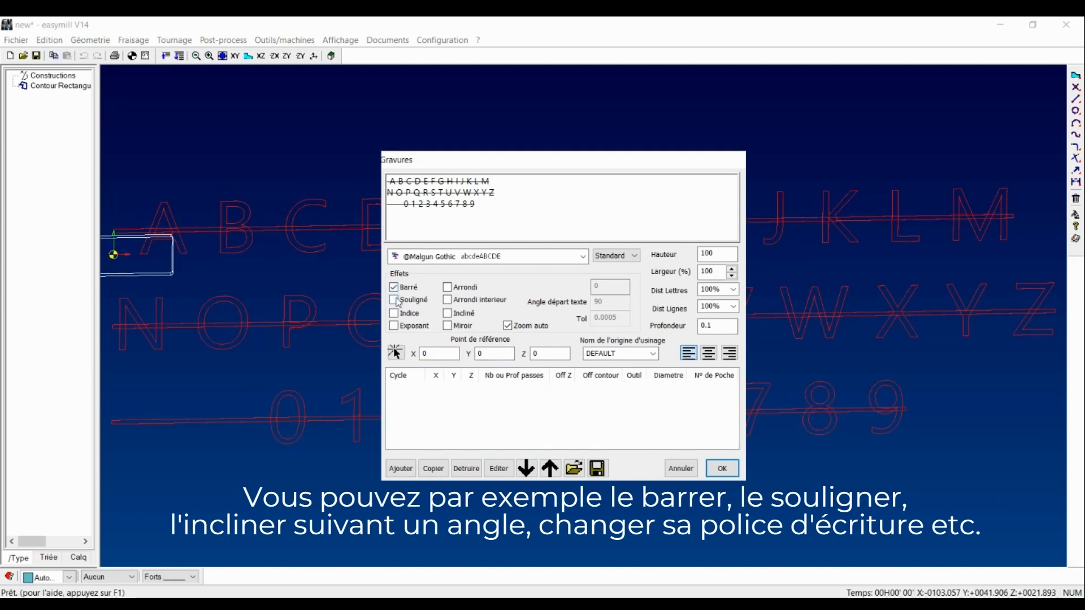
pyautogui.click(395, 300)
pyautogui.click(397, 314)
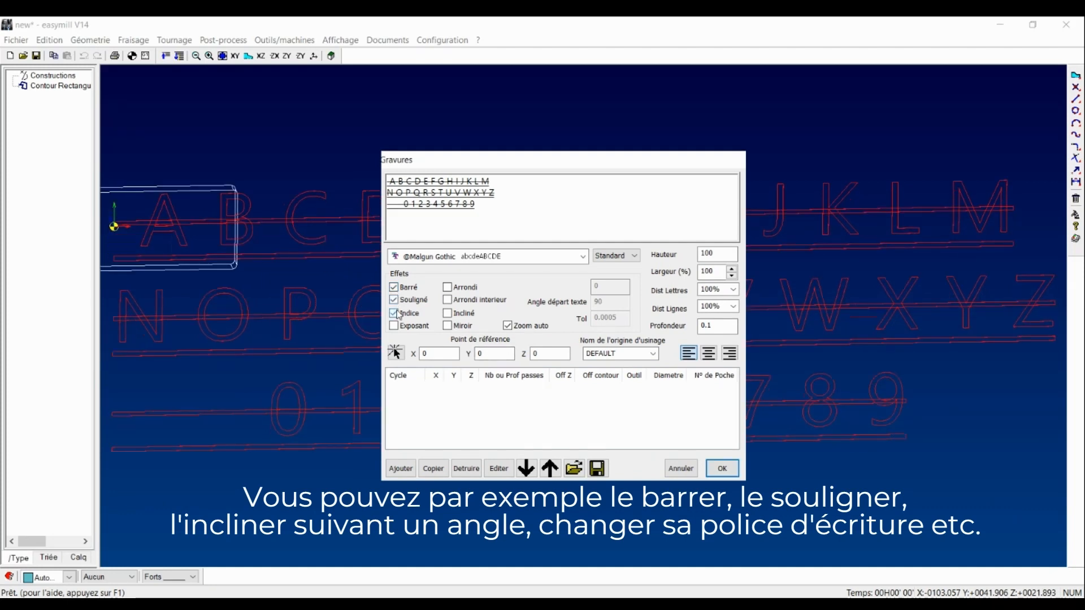
pyautogui.click(396, 313)
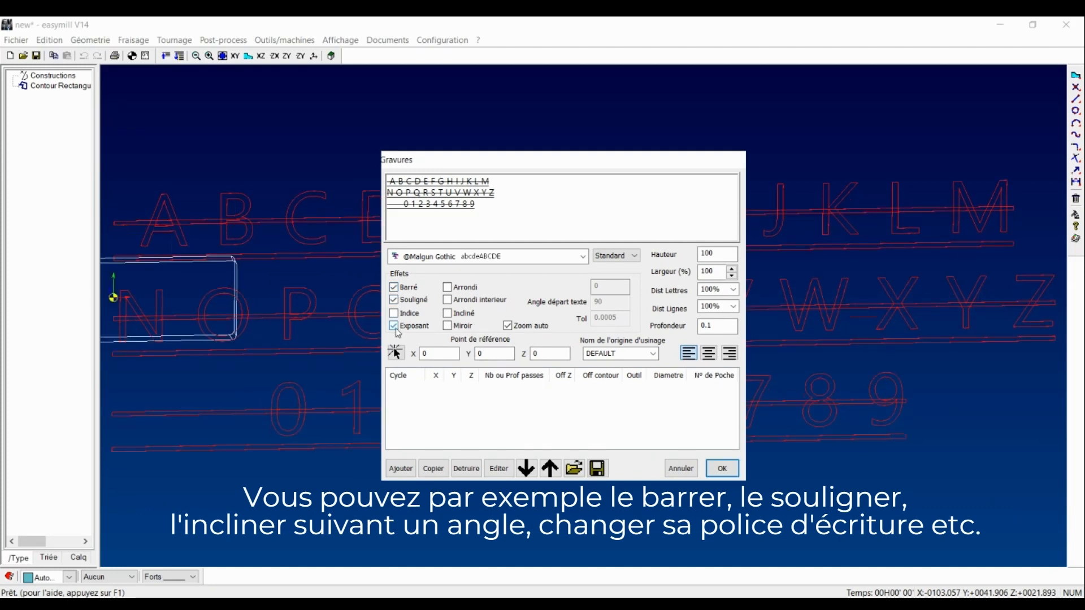
pyautogui.click(394, 326)
pyautogui.click(394, 300)
pyautogui.click(394, 289)
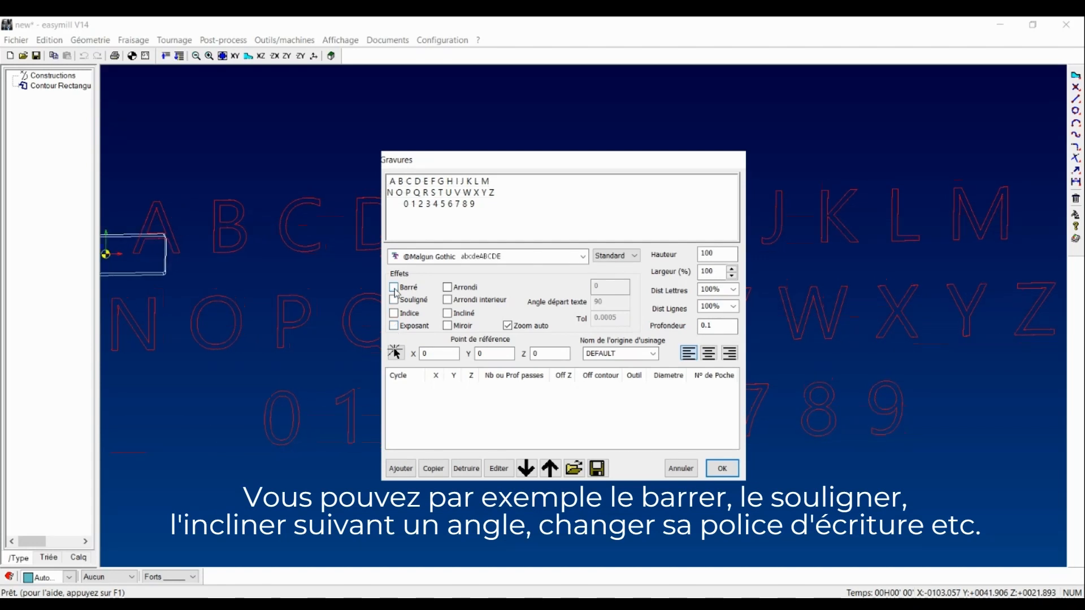
pyautogui.click(447, 313)
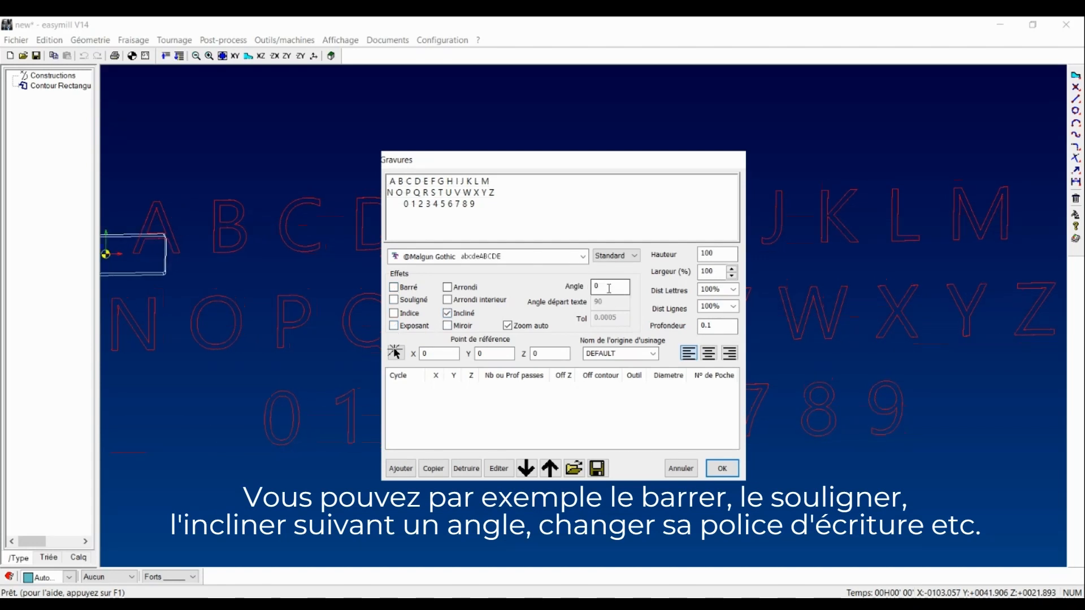
pyautogui.click(447, 314)
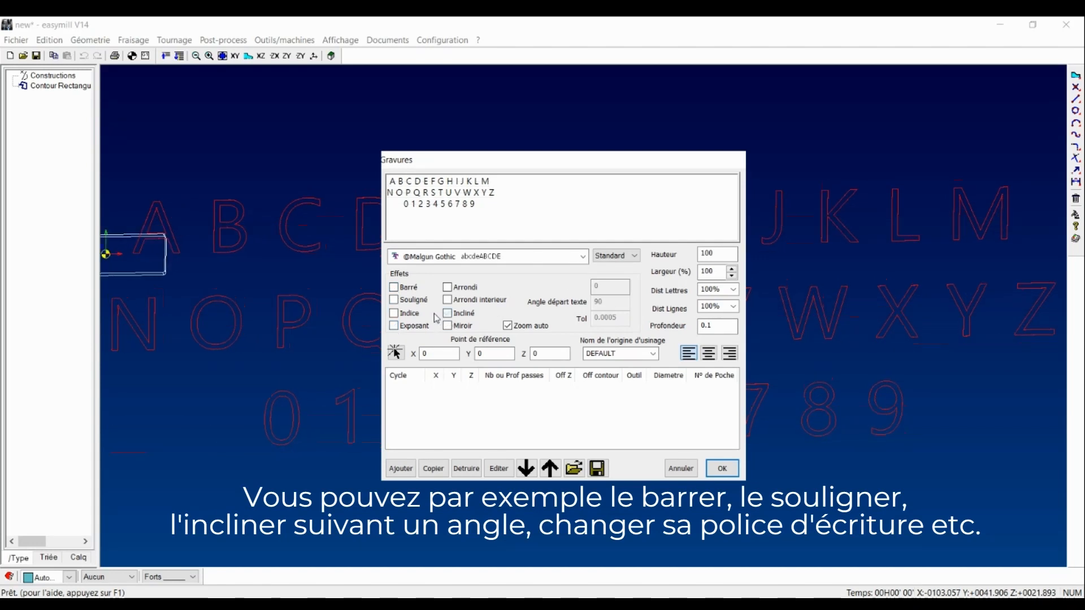
# Try curving the engraving text around a circle of radius 50, on the outside and on the inside.
pyautogui.click(447, 287)
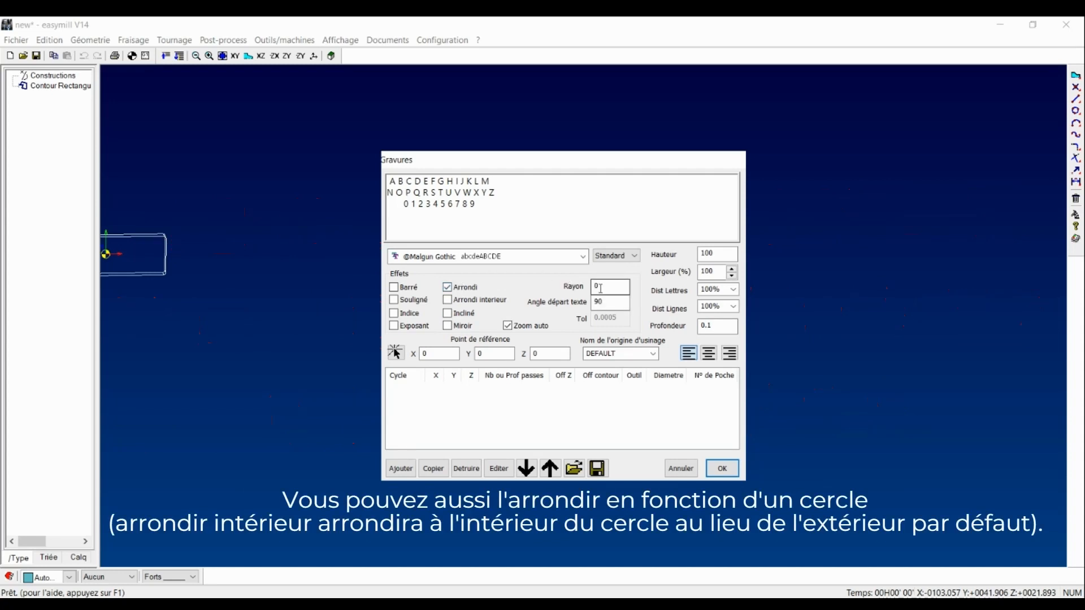
pyautogui.moveTo(602, 287); pyautogui.dragTo(570, 288)
pyautogui.write('50')
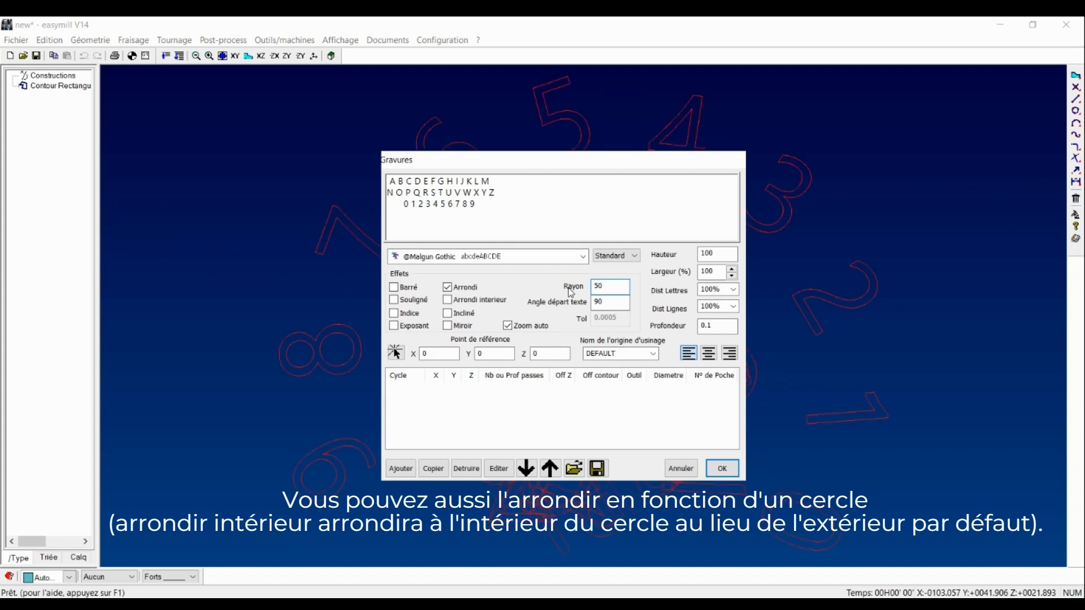
pyautogui.click(447, 302)
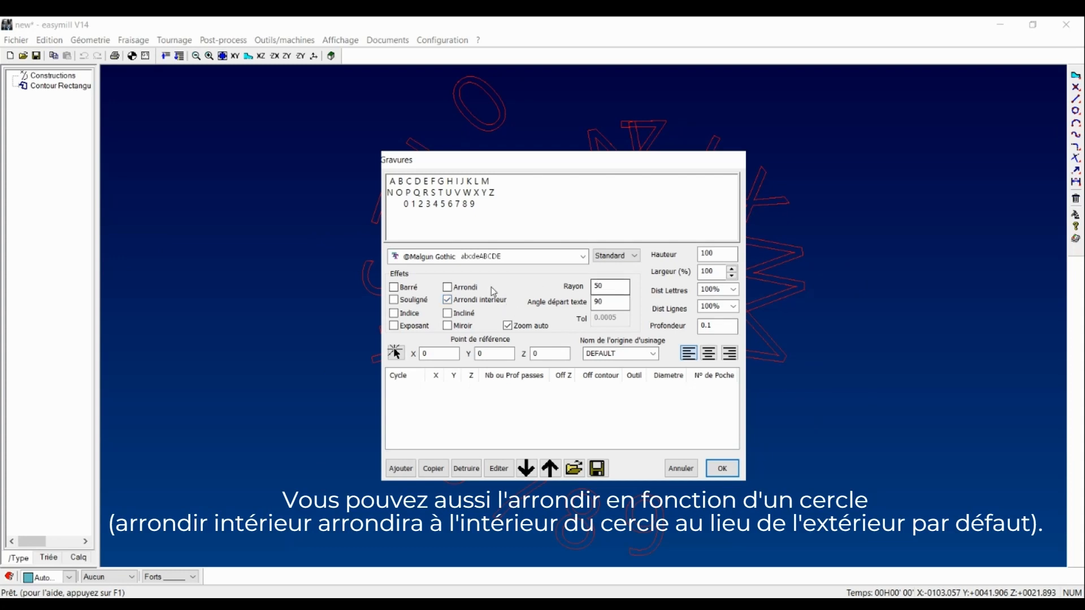
pyautogui.click(448, 300)
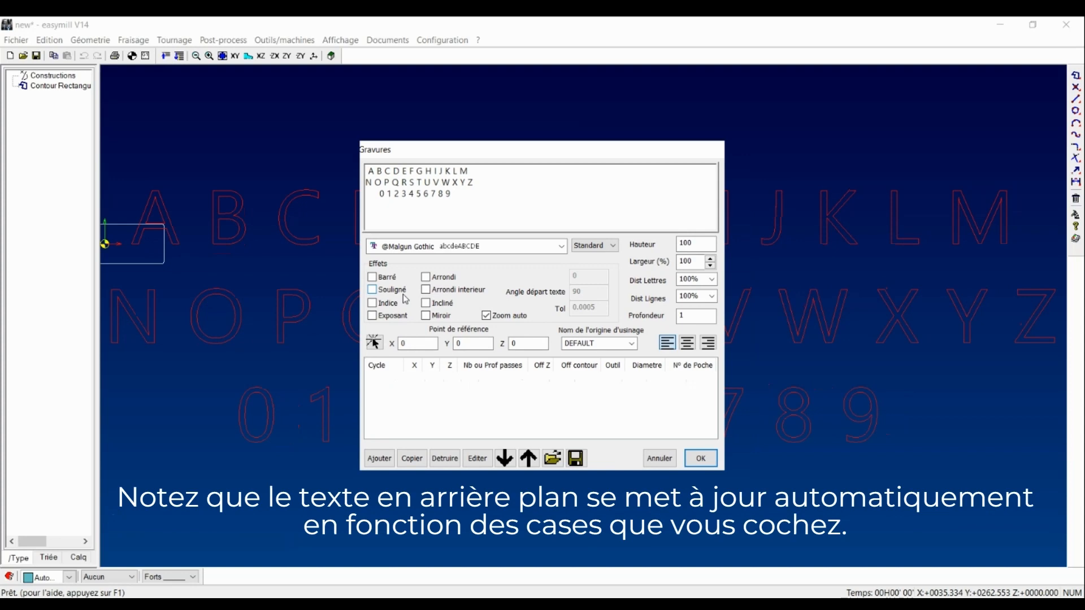
# Try the strikethrough effect on the engraving text again and reposition the engraving dialog.
pyautogui.click(374, 278)
pyautogui.moveTo(511, 149); pyautogui.dragTo(543, 172)
pyautogui.click(373, 508)
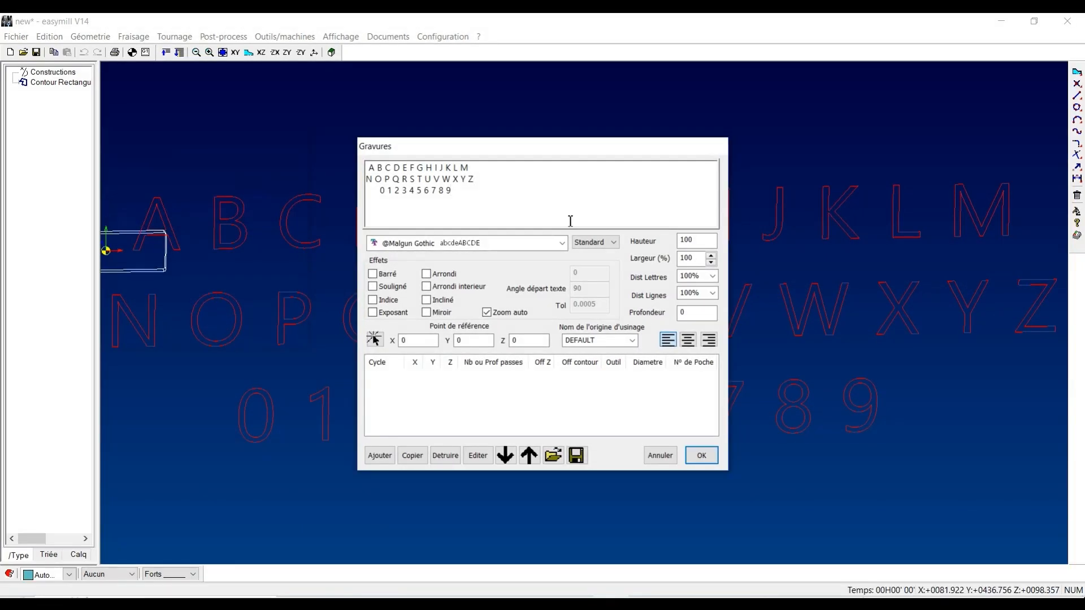
pyautogui.click(562, 243)
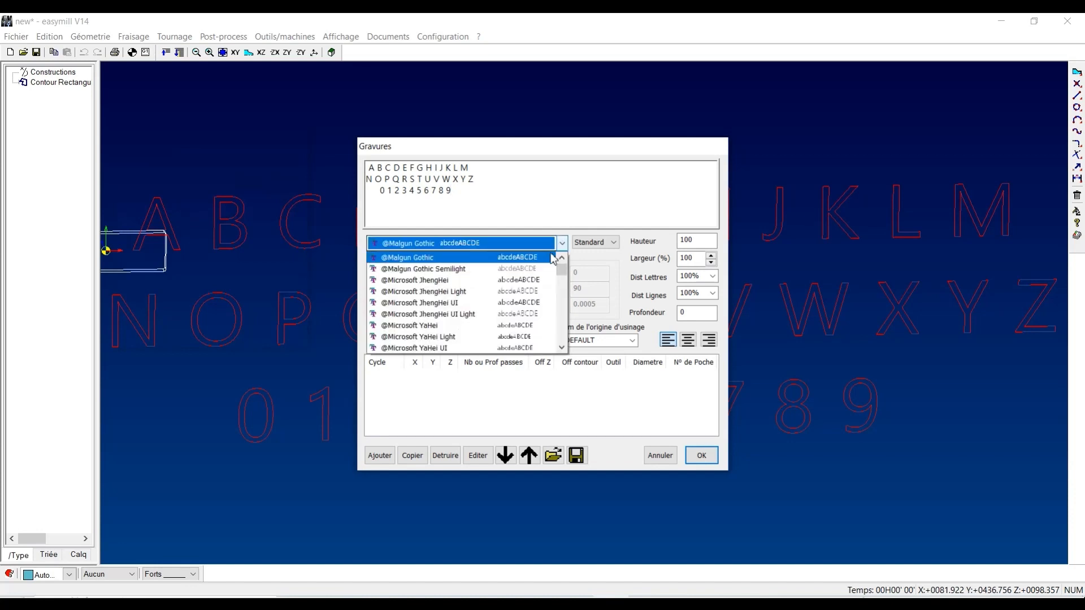
pyautogui.scroll(-2, 464, 278)
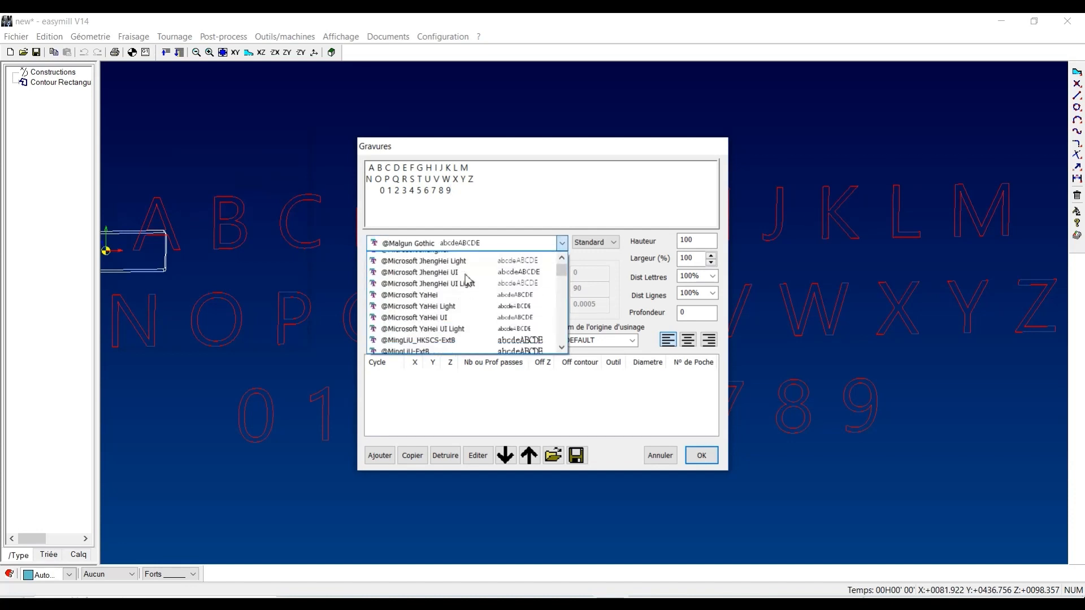
pyautogui.scroll(-6, 467, 279)
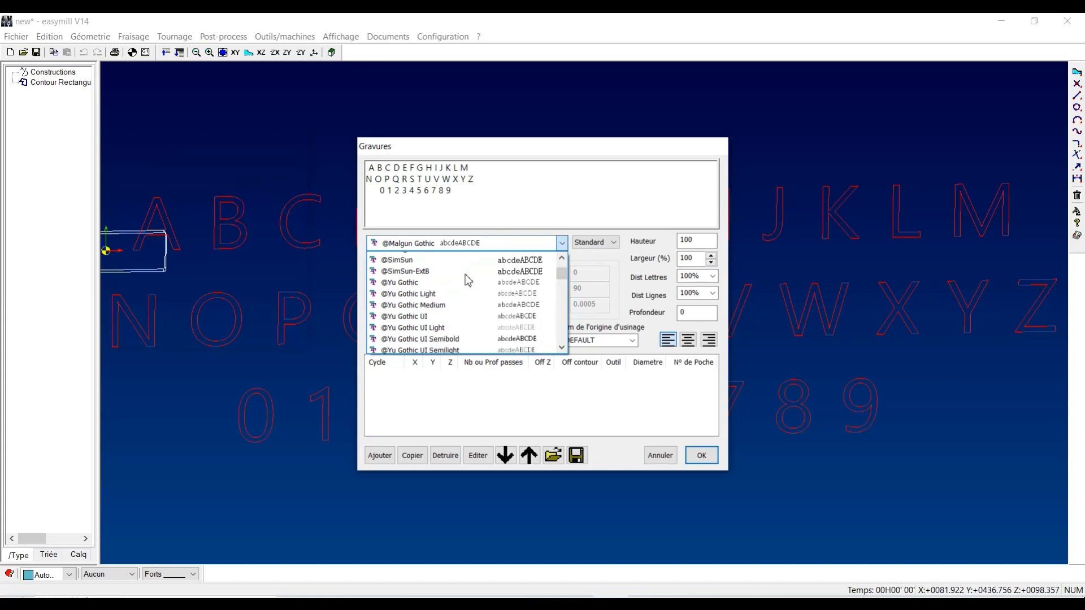
pyautogui.scroll(1, 467, 280)
pyautogui.click(433, 256)
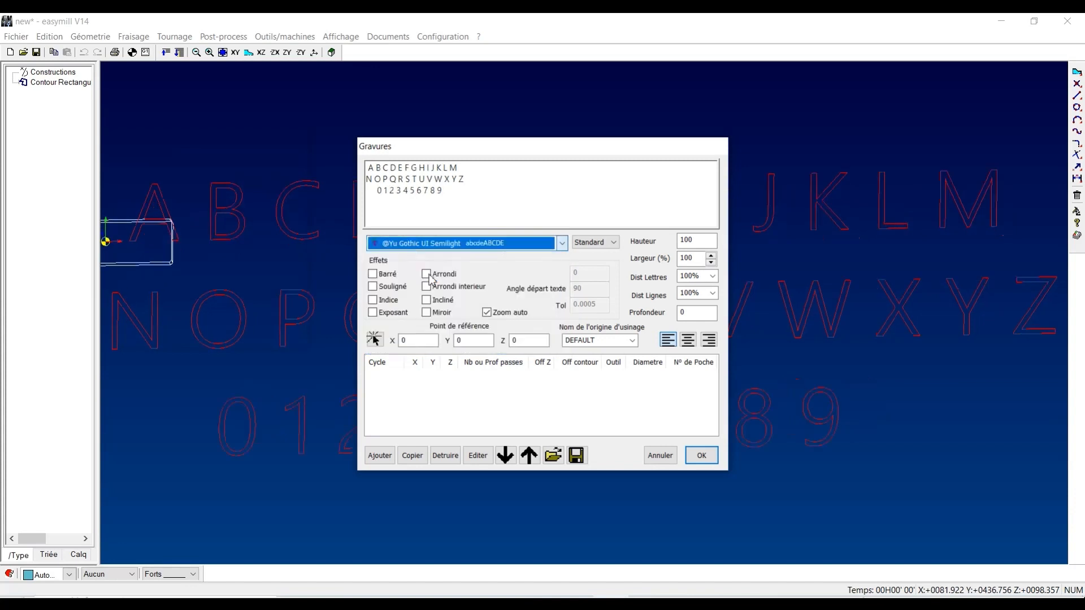
pyautogui.click(430, 244)
pyautogui.click(464, 272)
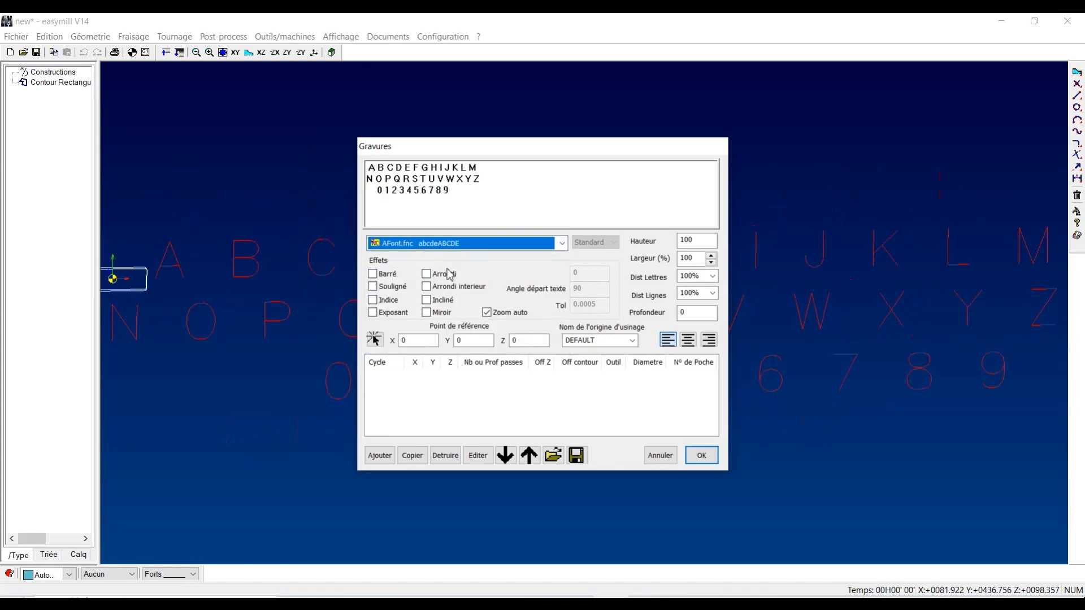
# Try the fonts ascii.fnc and Calibri on the engraving text.
pyautogui.click(466, 249)
pyautogui.scroll(-2, 463, 291)
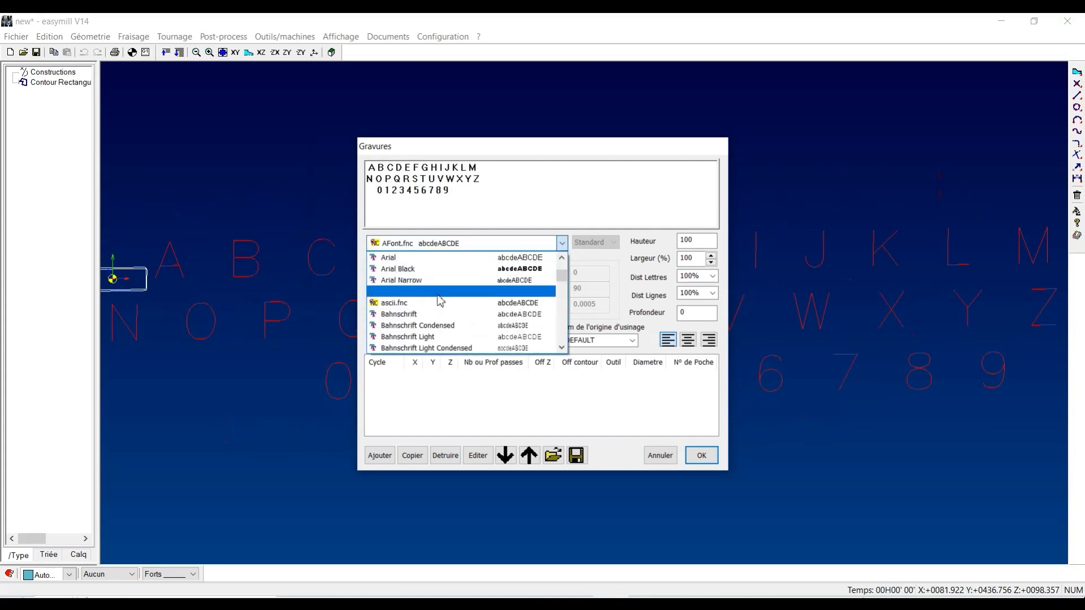
pyautogui.click(462, 298)
pyautogui.click(477, 244)
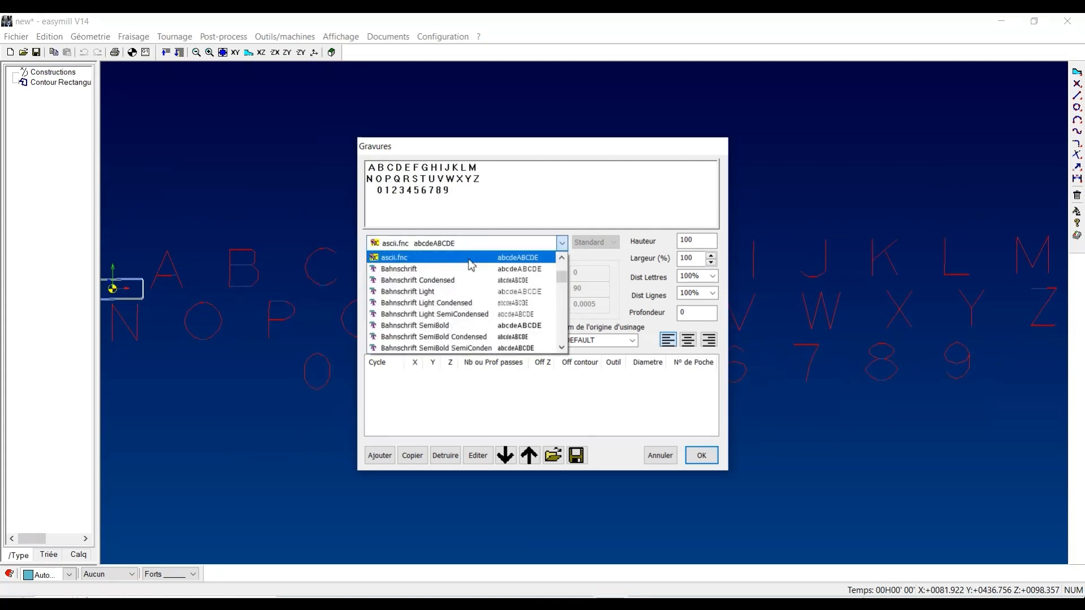
pyautogui.scroll(-1, 442, 299)
pyautogui.scroll(-8, 443, 299)
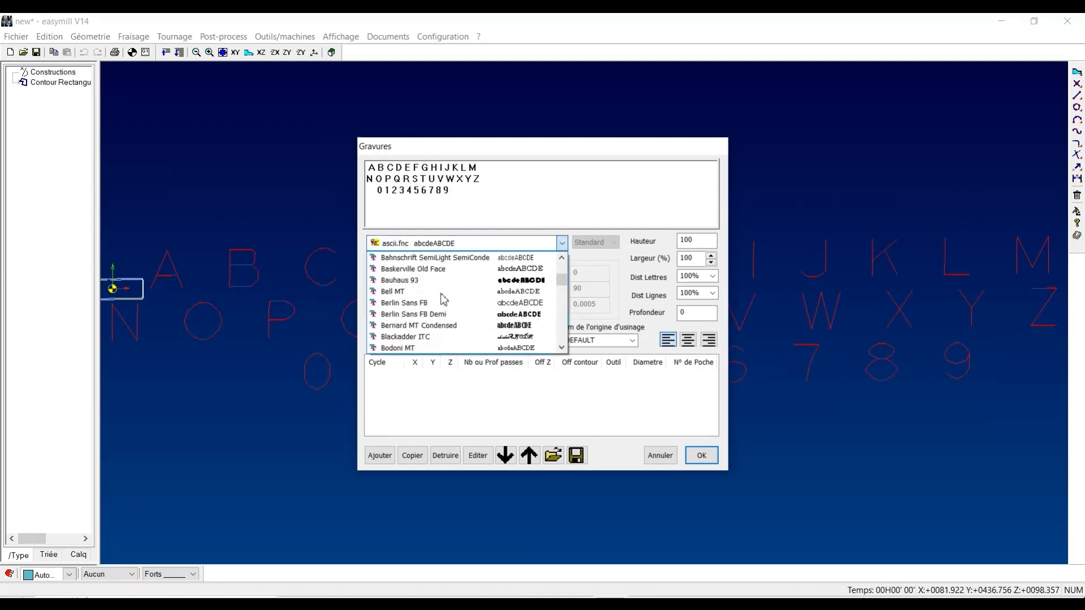
pyautogui.scroll(-2, 443, 298)
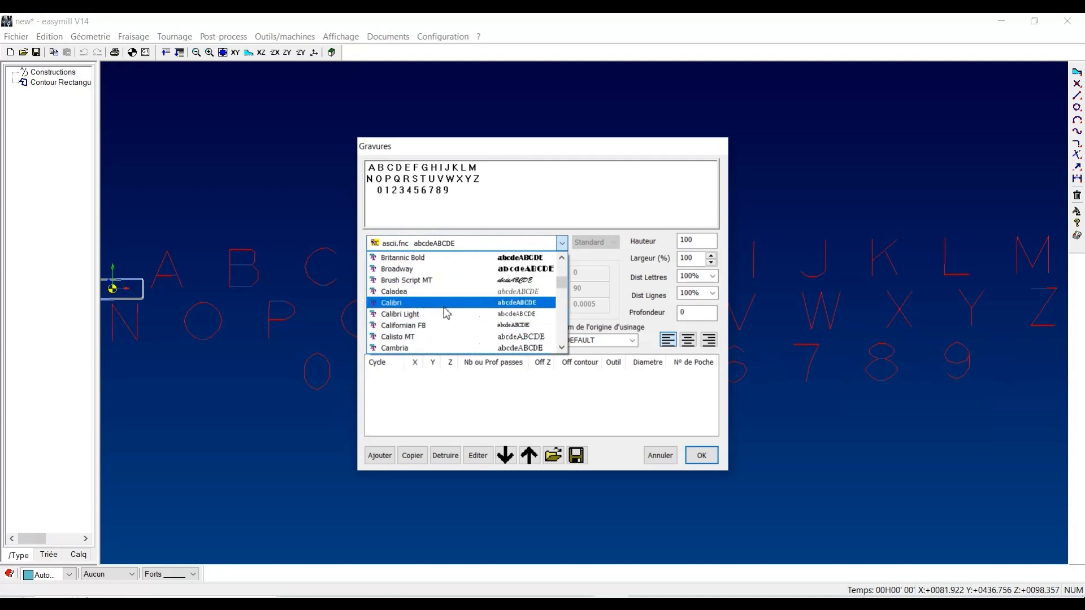
pyautogui.click(443, 305)
pyautogui.click(459, 245)
pyautogui.scroll(12, 451, 316)
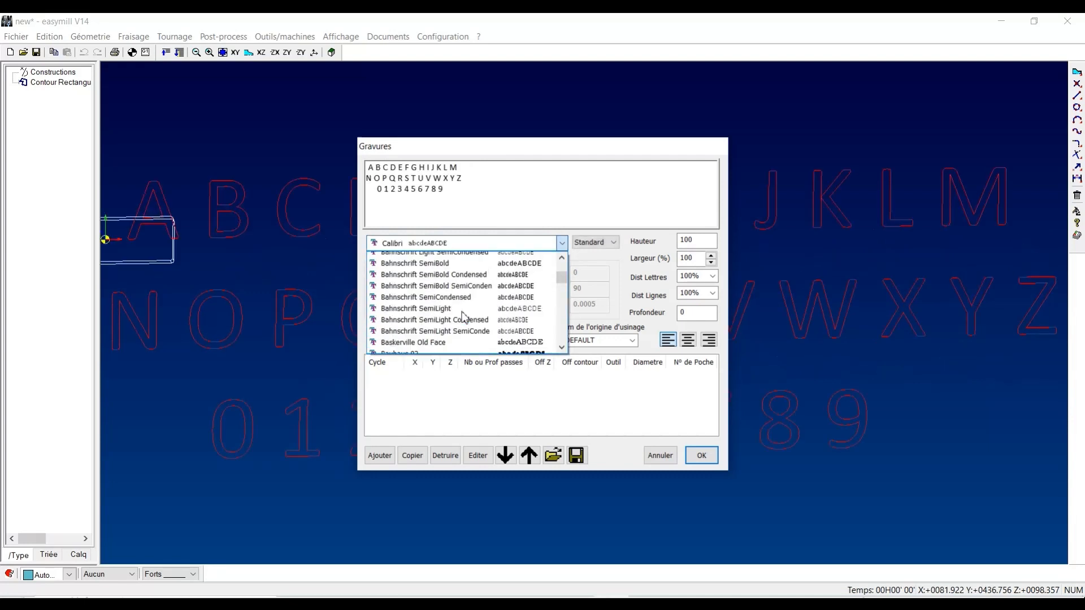
pyautogui.scroll(3, 386, 338)
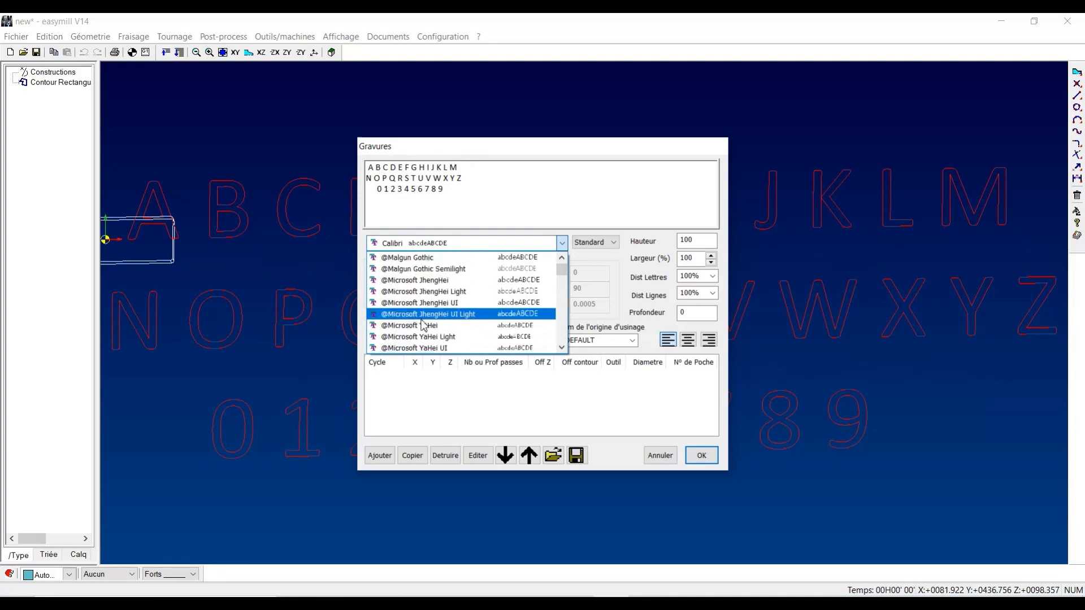
pyautogui.click(431, 258)
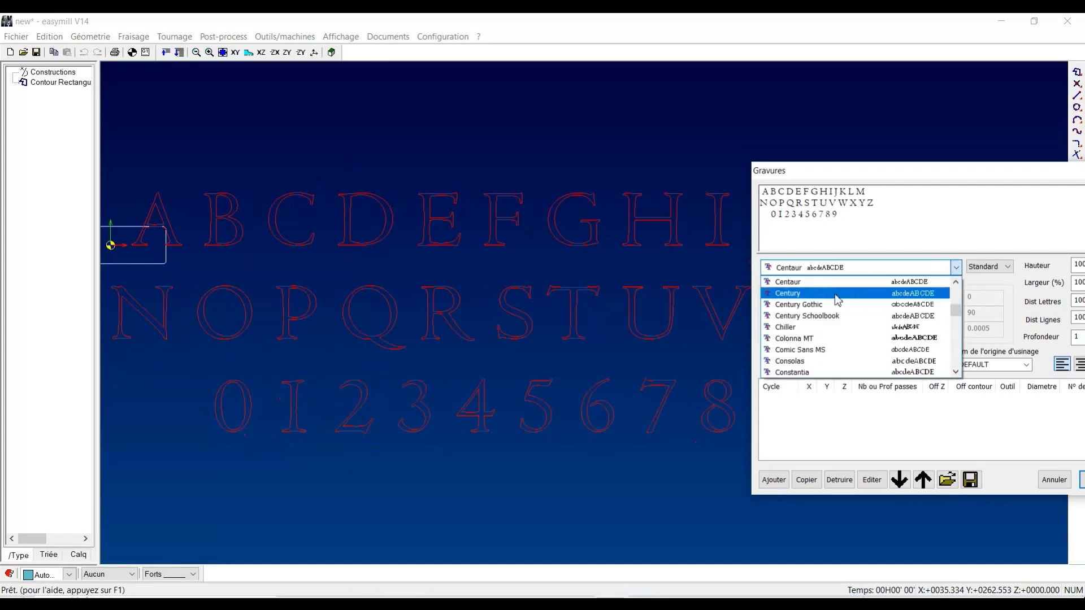
pyautogui.scroll(10, 838, 300)
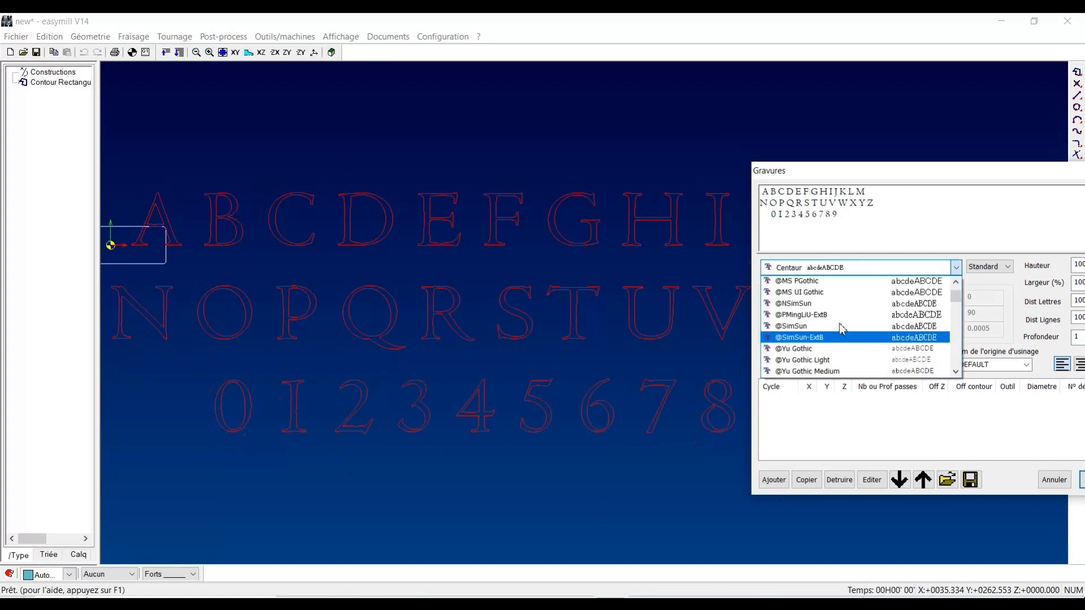
pyautogui.click(831, 281)
pyautogui.moveTo(841, 181); pyautogui.dragTo(470, 166)
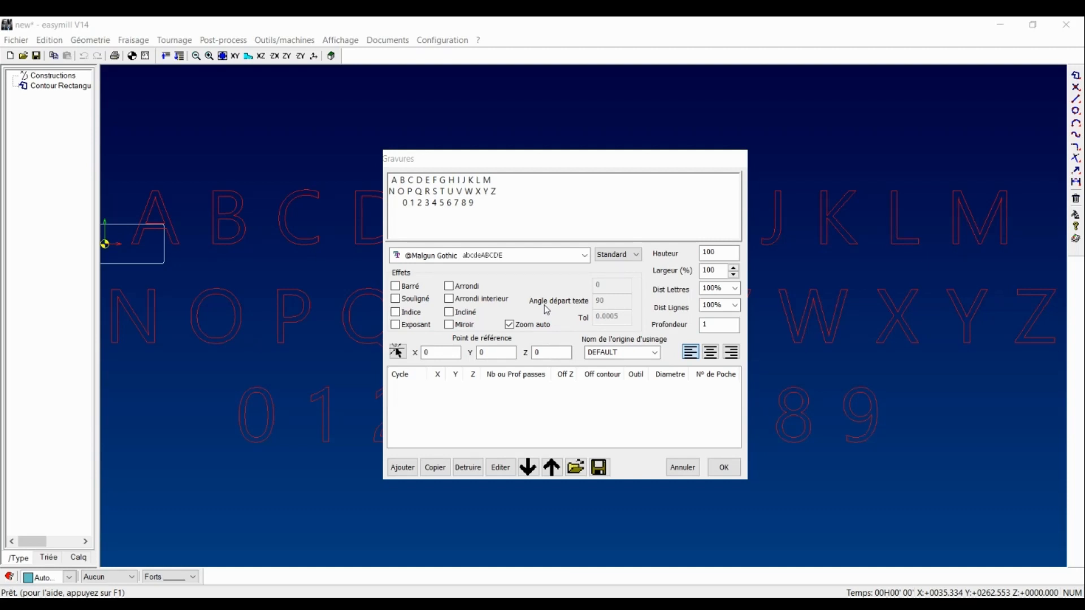
# Try a height of 120 for the engraving text and shift the engraving dialog slightly.
pyautogui.click(725, 253)
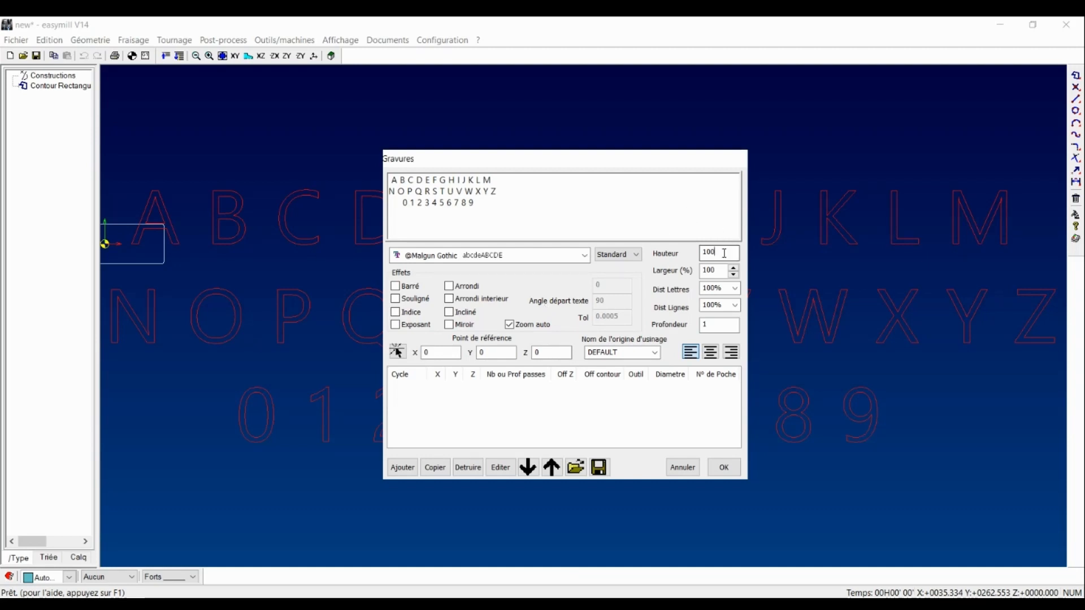
pyautogui.moveTo(722, 253); pyautogui.dragTo(702, 257)
pyautogui.write('12')
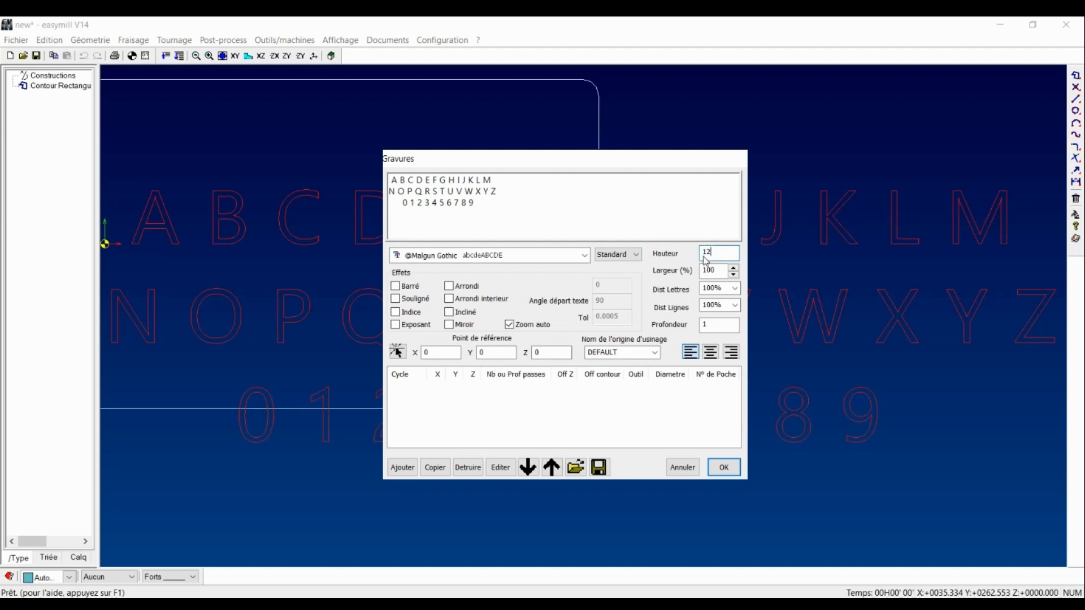
pyautogui.write('0')
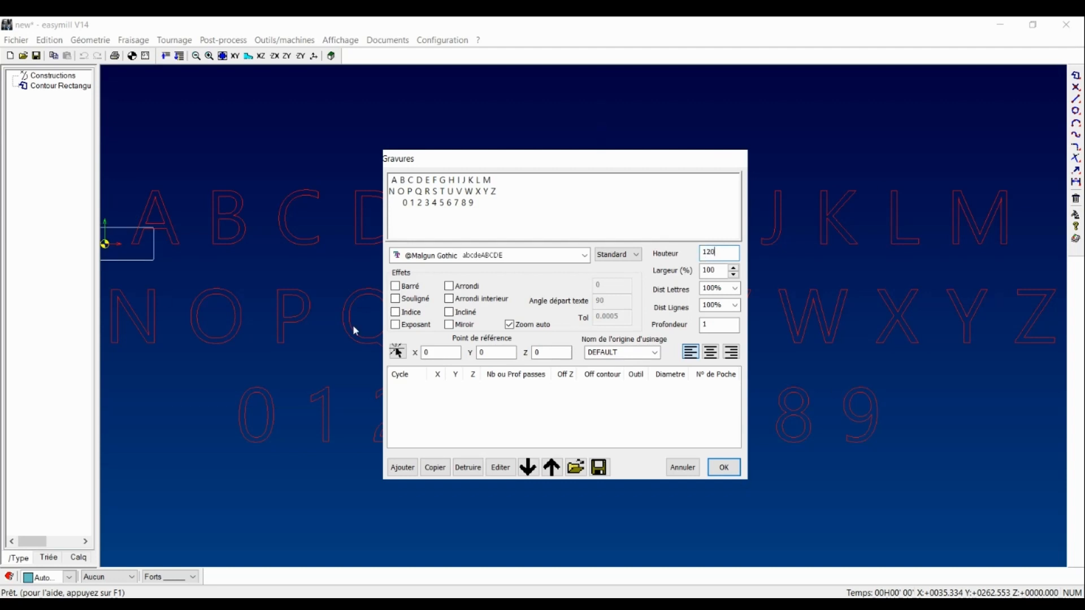
pyautogui.moveTo(567, 163)
pyautogui.mouseDown()
pyautogui.moveTo(577, 327)
pyautogui.moveTo(570, 177)
pyautogui.mouseUp()
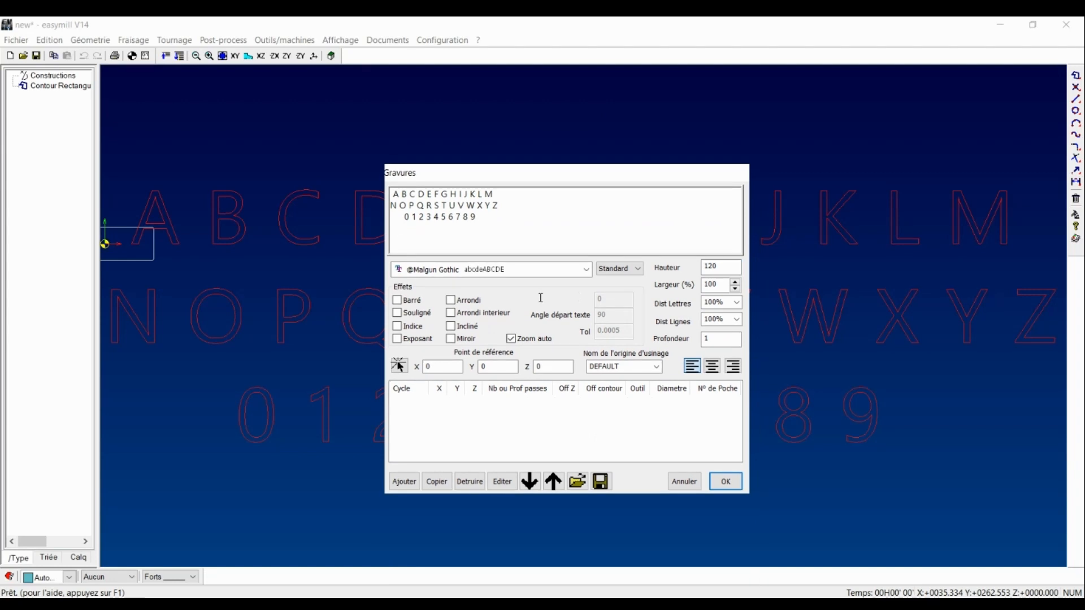
# Turn off automatic zoom for the engraving and set the text height to 10.
pyautogui.click(511, 339)
pyautogui.moveTo(724, 268); pyautogui.dragTo(712, 267)
pyautogui.write('00')
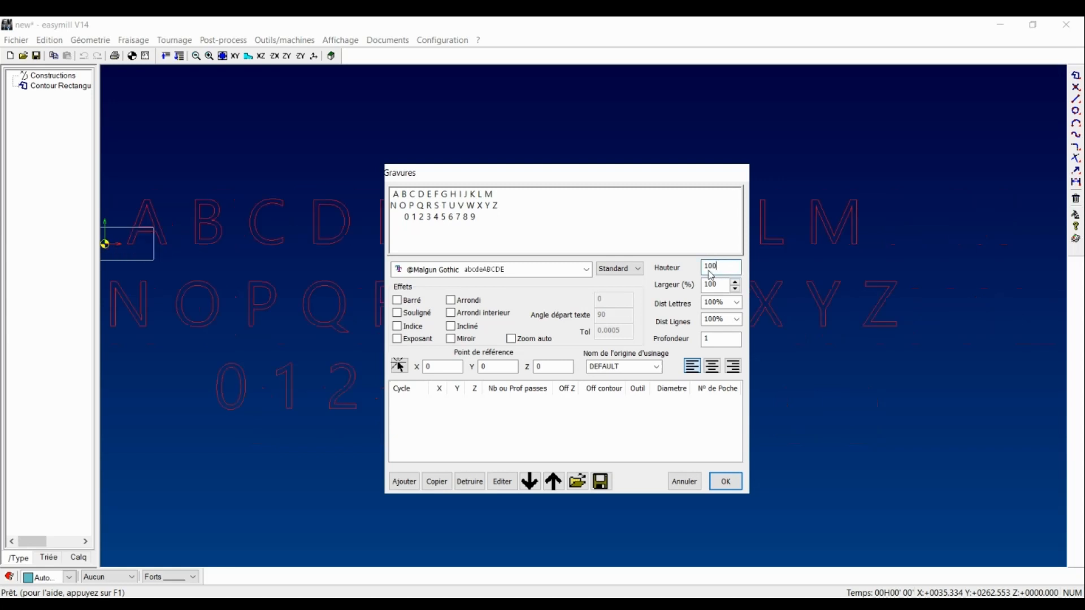
pyautogui.moveTo(571, 183); pyautogui.dragTo(508, 184)
pyautogui.press('BackSpace')
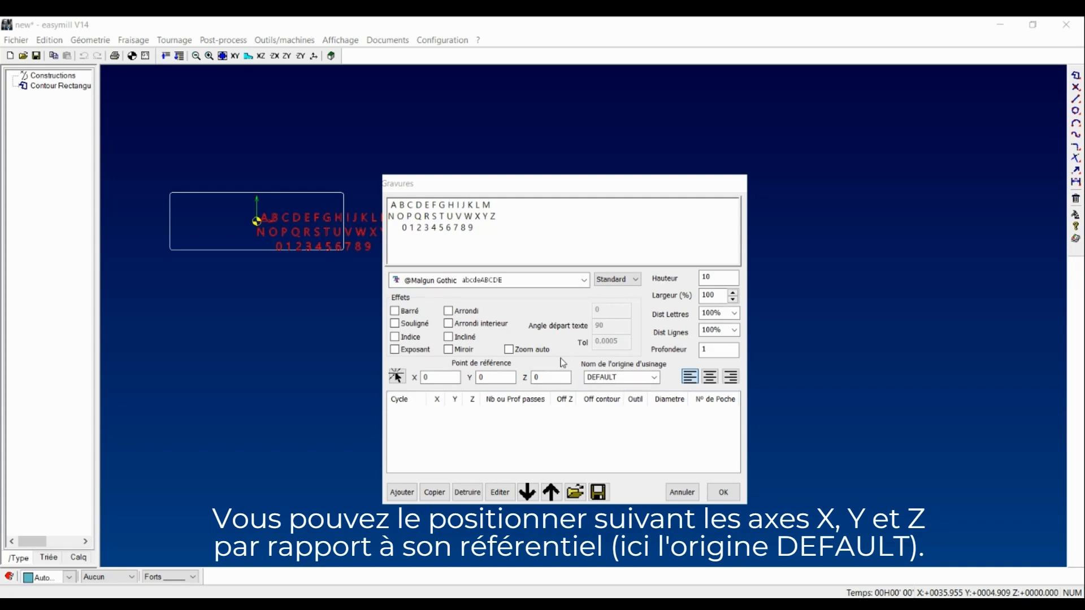
# Place the engraving text's reference point inside the rectangular contour at about X -47.35, Y 8.80.
pyautogui.click(396, 376)
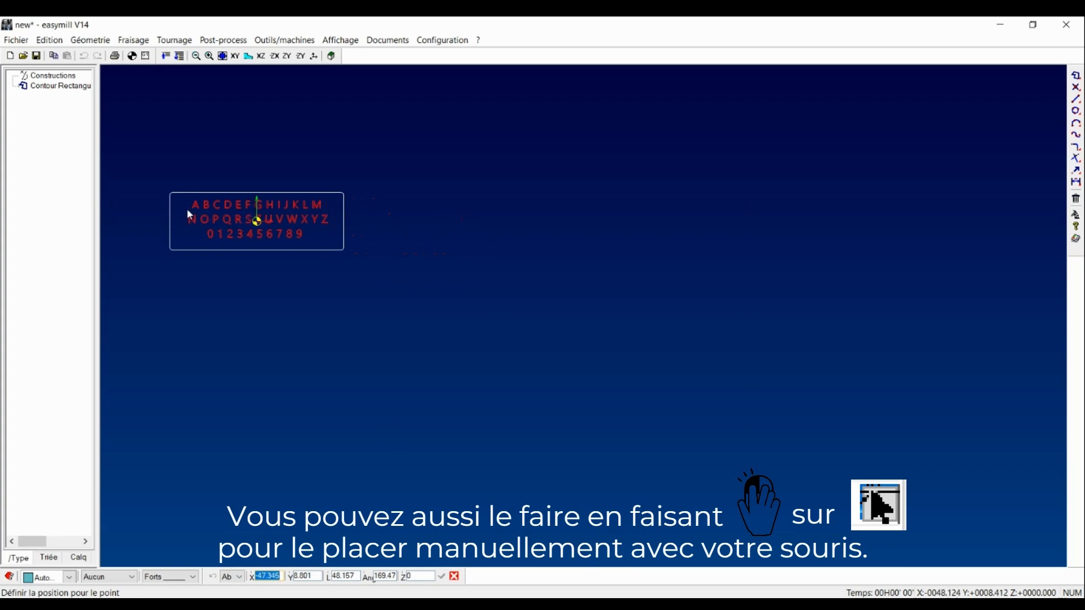
pyautogui.click(187, 210)
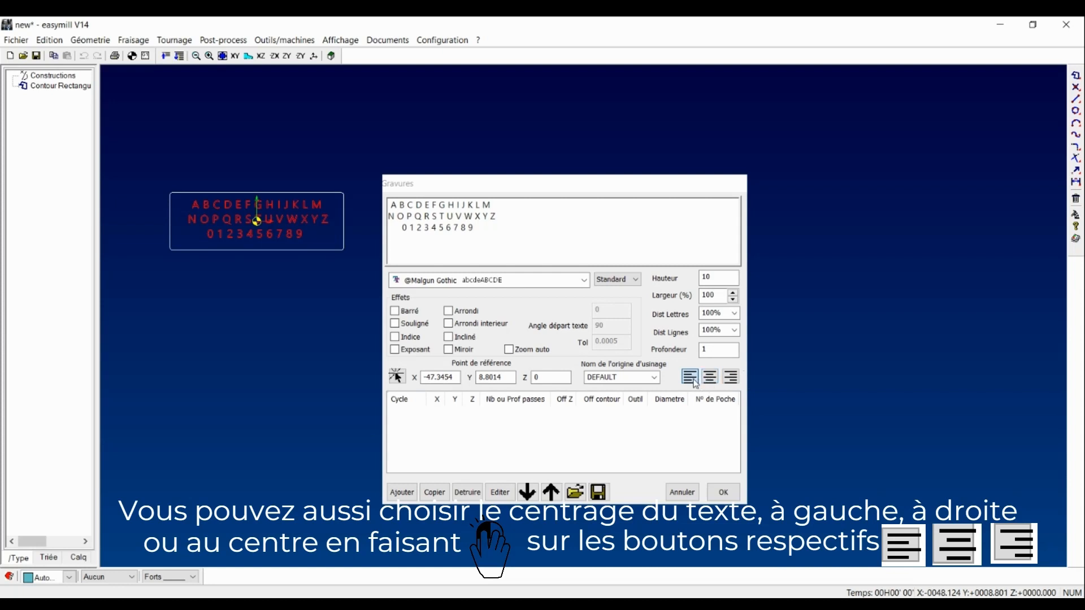
# Try right and centre alignment on the engraving text, return it to left alignment and confirm the engraving.
pyautogui.click(728, 380)
pyautogui.click(710, 379)
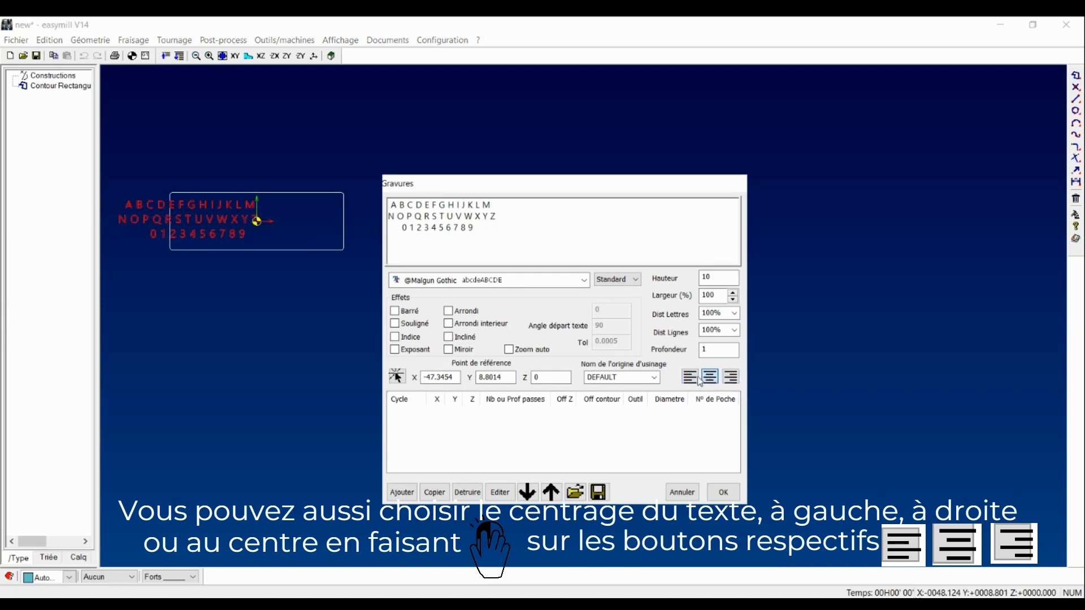
pyautogui.click(696, 378)
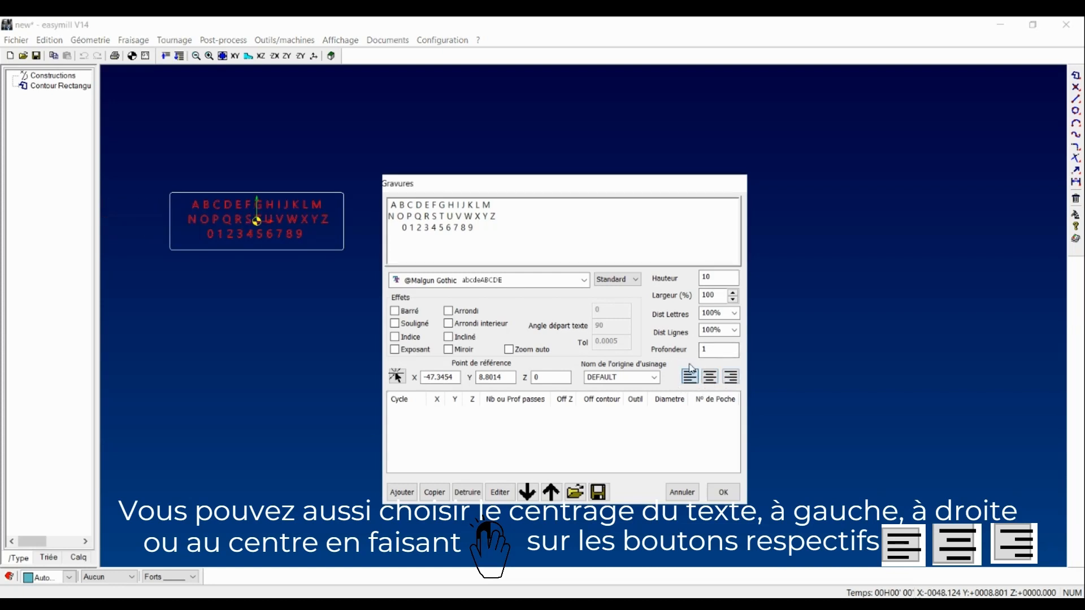
pyautogui.click(727, 491)
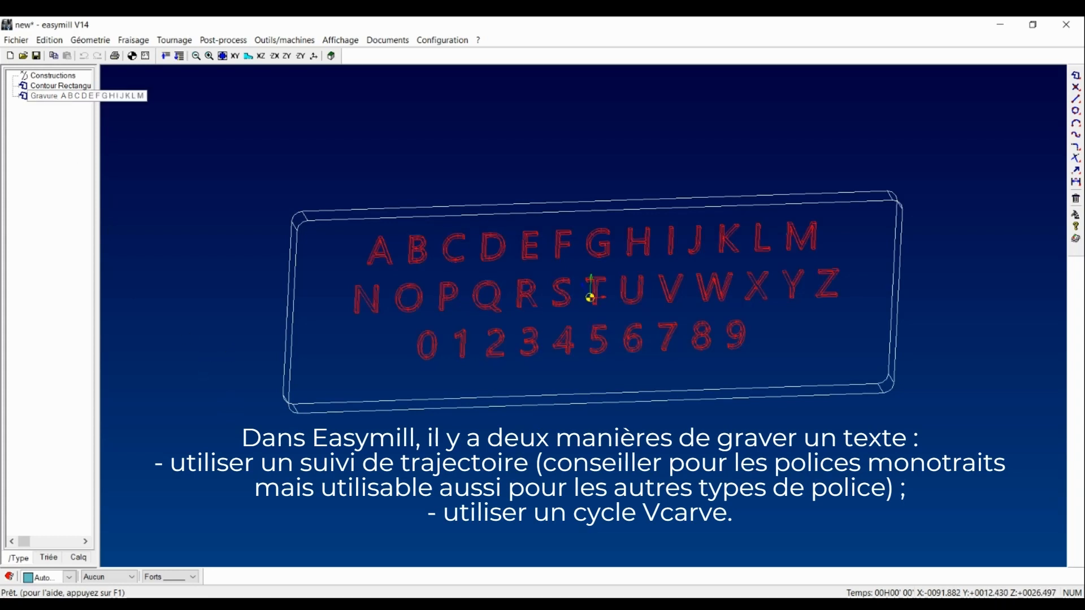
# Load the saved machining cycle suivitraj.cyc onto the alphabet and digits engraving.
pyautogui.click(60, 95)
pyautogui.click(186, 159)
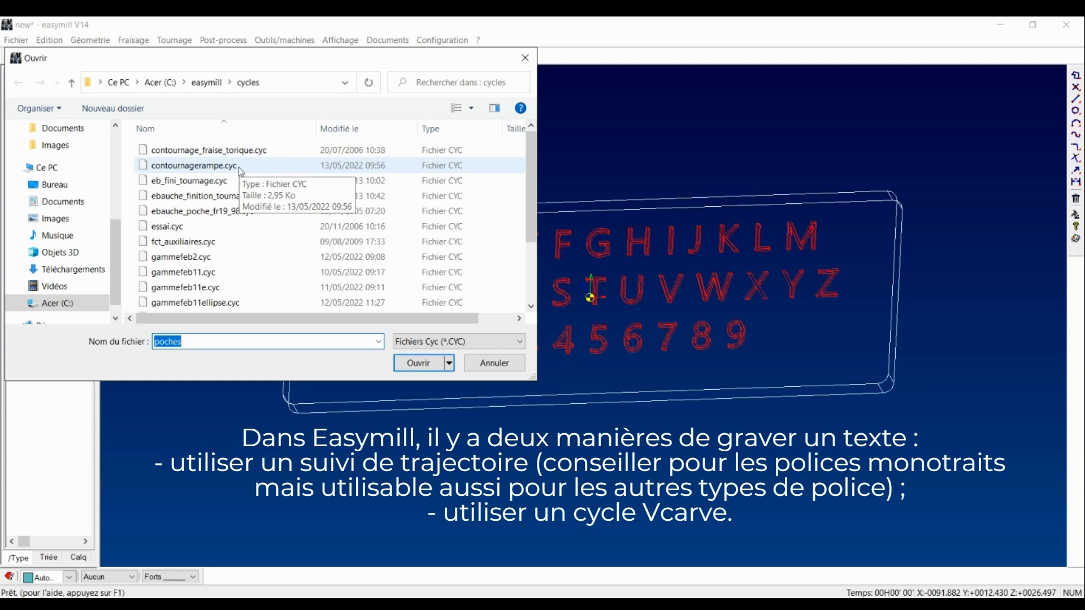
pyautogui.scroll(-2, 241, 171)
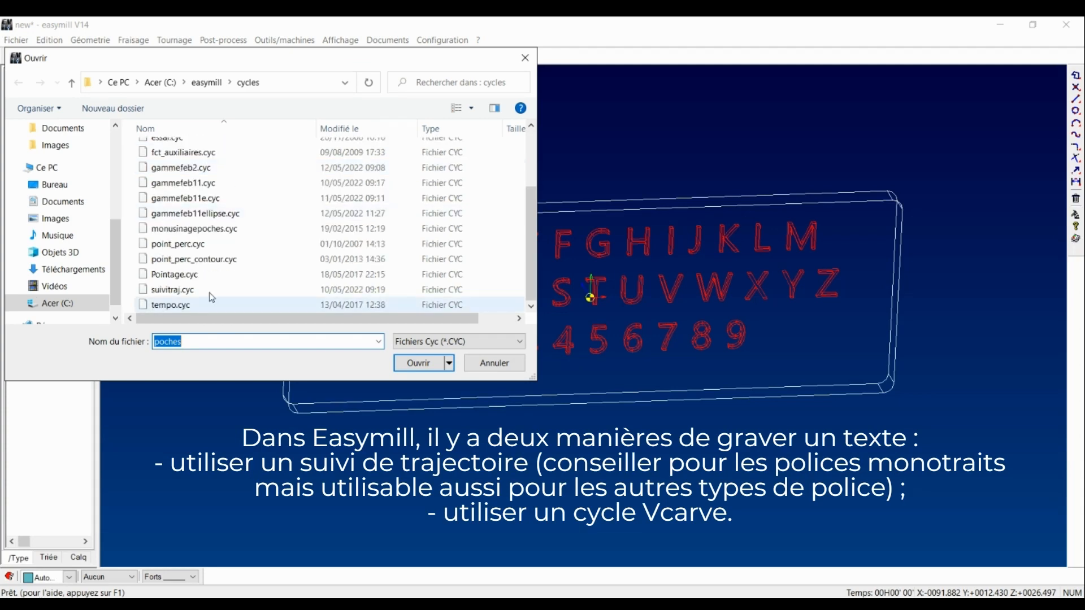
pyautogui.click(207, 292)
pyautogui.doubleClick(207, 293)
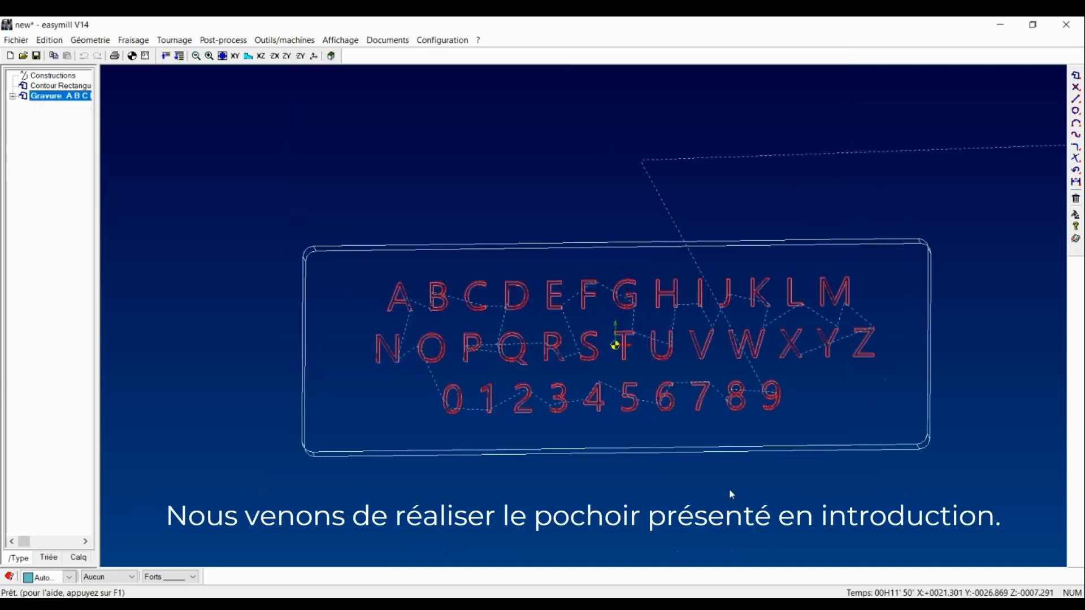
# Examine the stencil and its engraving toolpath in rotated, XY and XZ views.
pyautogui.moveTo(681, 477); pyautogui.dragTo(779, 466, button='middle')
pyautogui.moveTo(595, 369); pyautogui.dragTo(650, 416, button='middle')
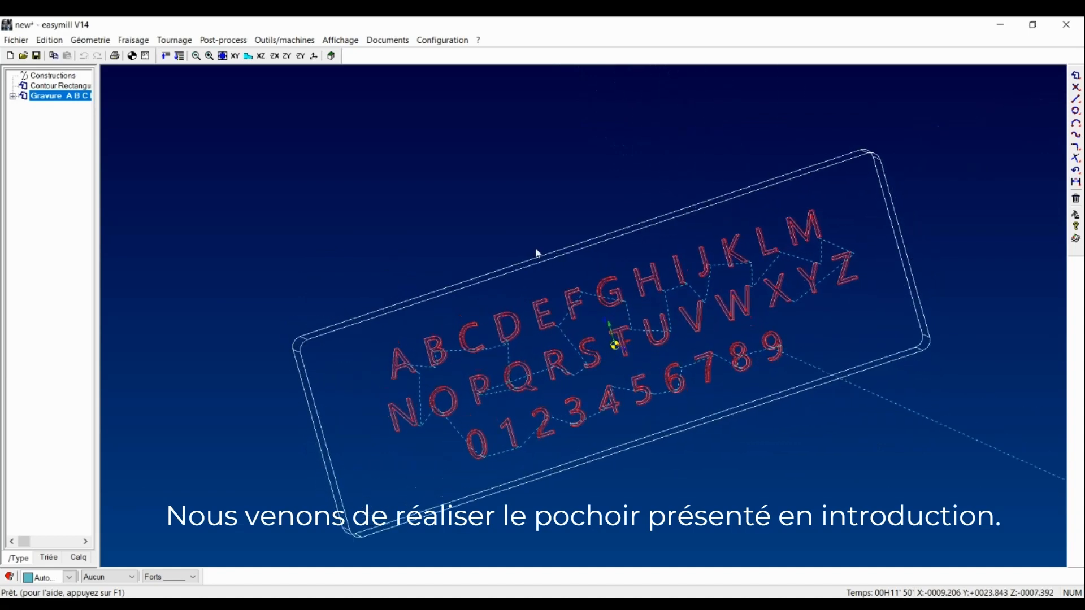
pyautogui.click(235, 57)
pyautogui.click(261, 57)
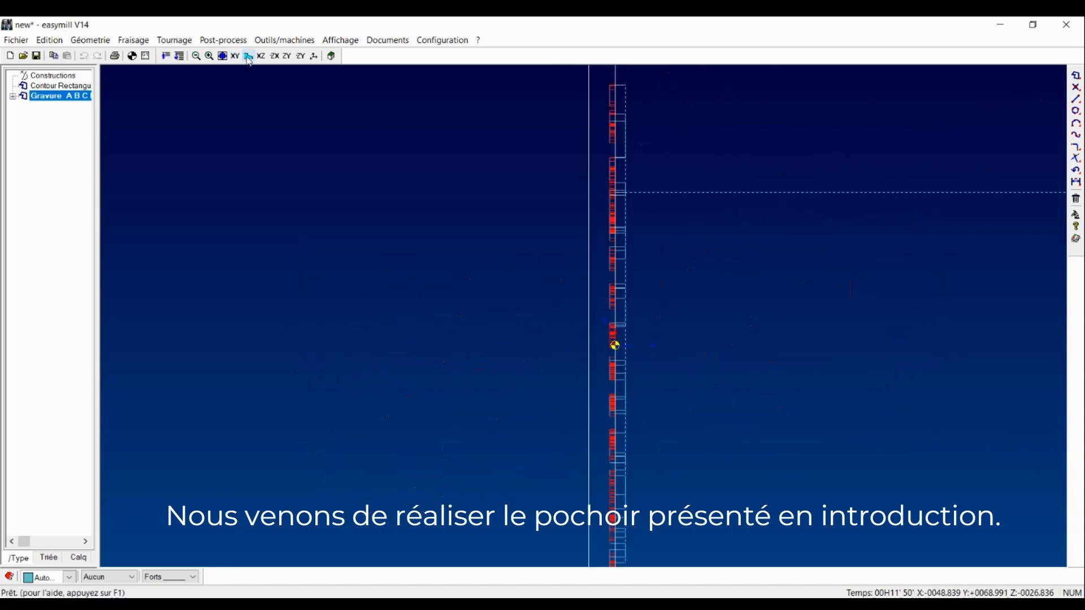
pyautogui.click(261, 57)
pyautogui.moveTo(447, 243); pyautogui.dragTo(404, 429, button='middle')
pyautogui.click(593, 504)
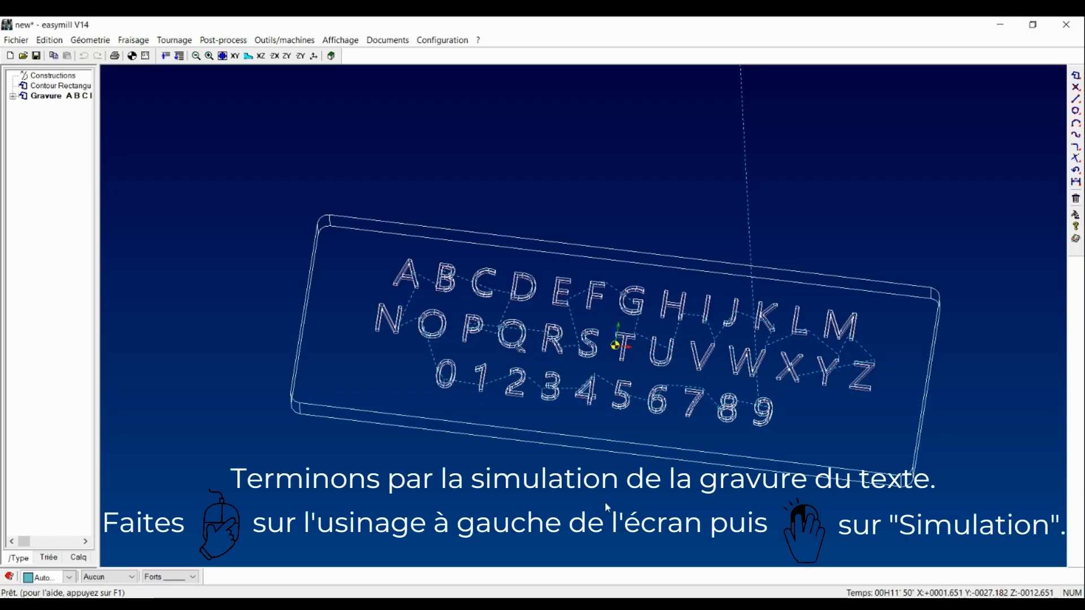
# Open the simulation of the engraving's trajectory-following operation and play it.
pyautogui.click(12, 97)
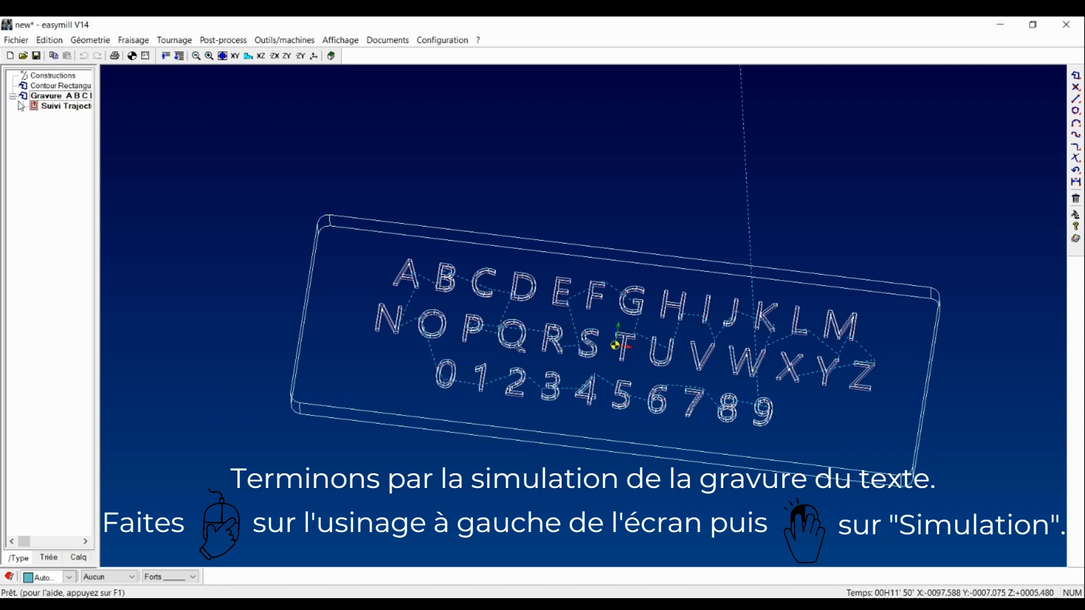
pyautogui.click(59, 106)
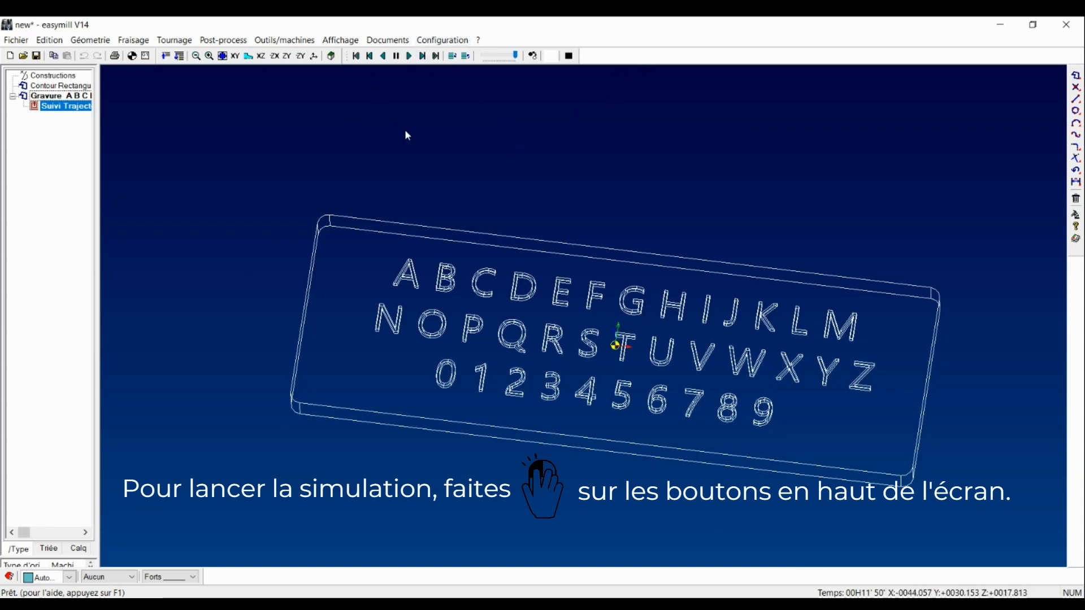
pyautogui.click(409, 56)
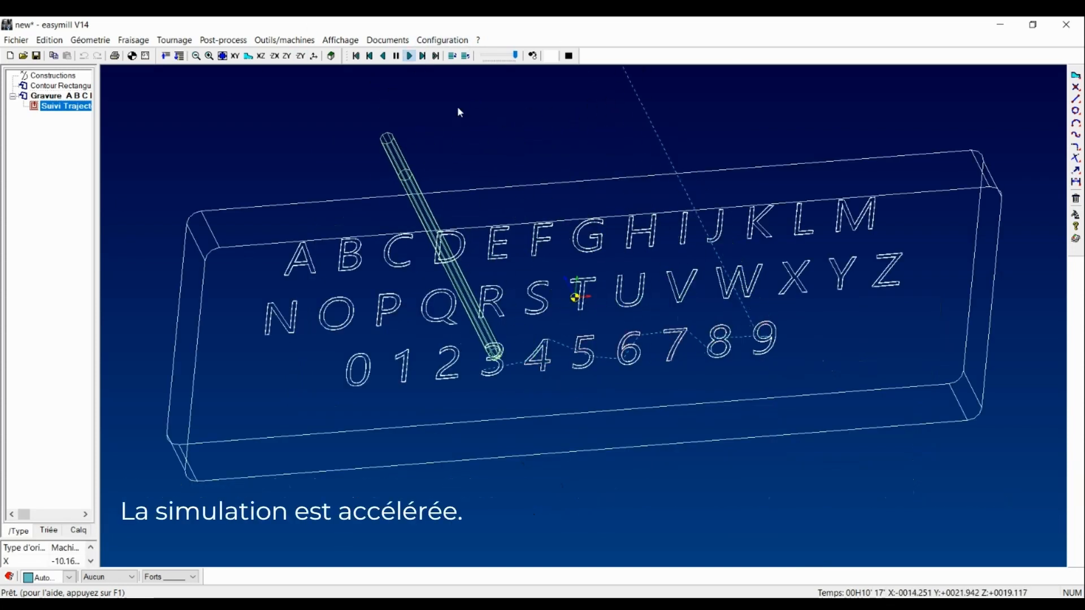